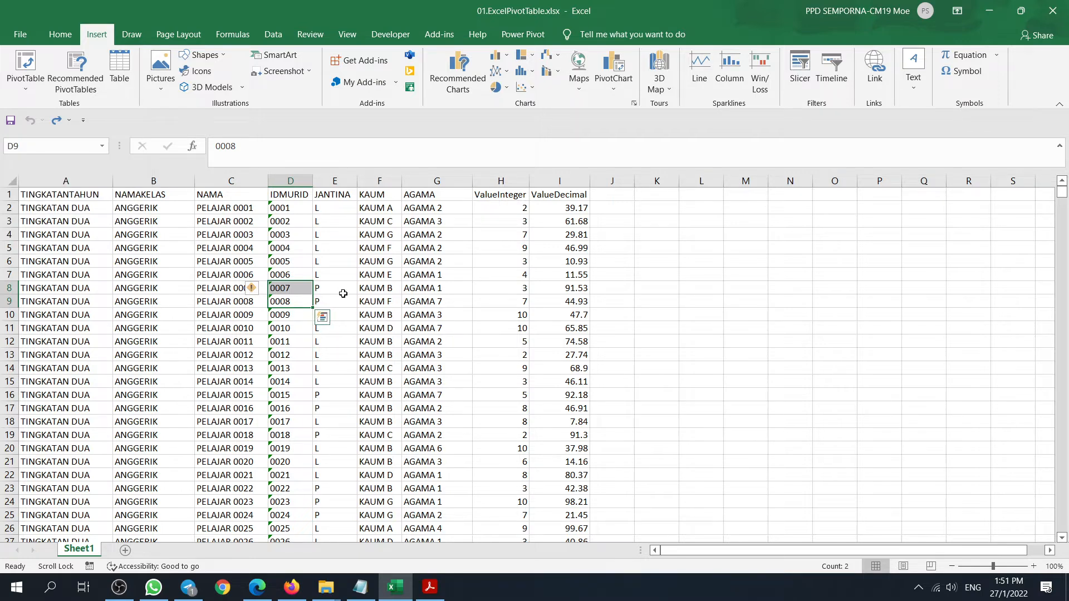
Create a PivotTable from the whole data range Sheet1!$A$1:$I$1761, placed on the existing worksheet at cell K1.
{"action": "left_click", "coordinate": [367, 273]}
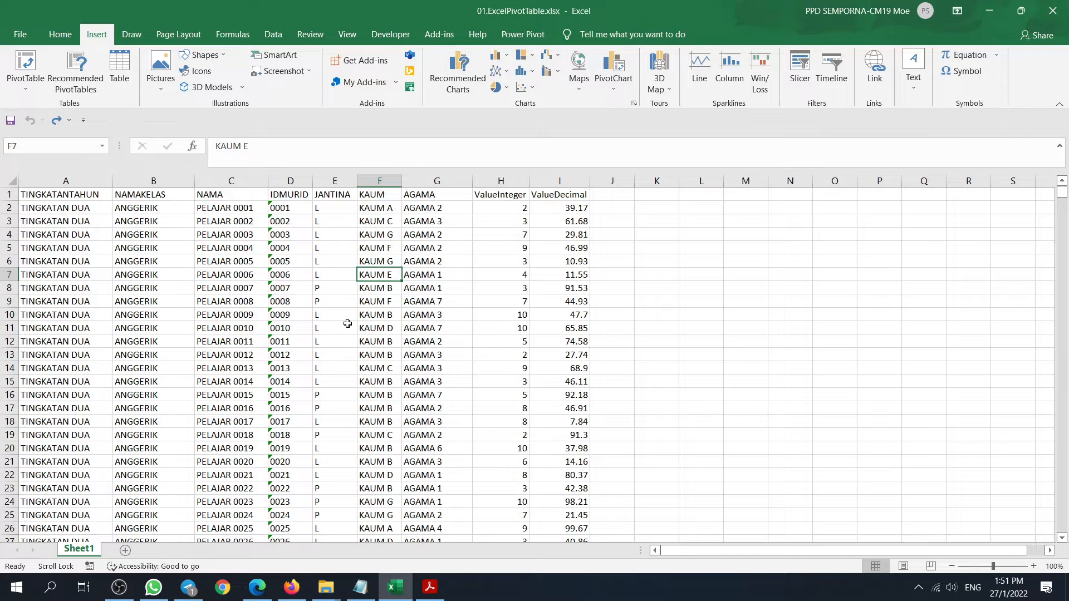
{"action": "key", "text": "ctrl+a"}
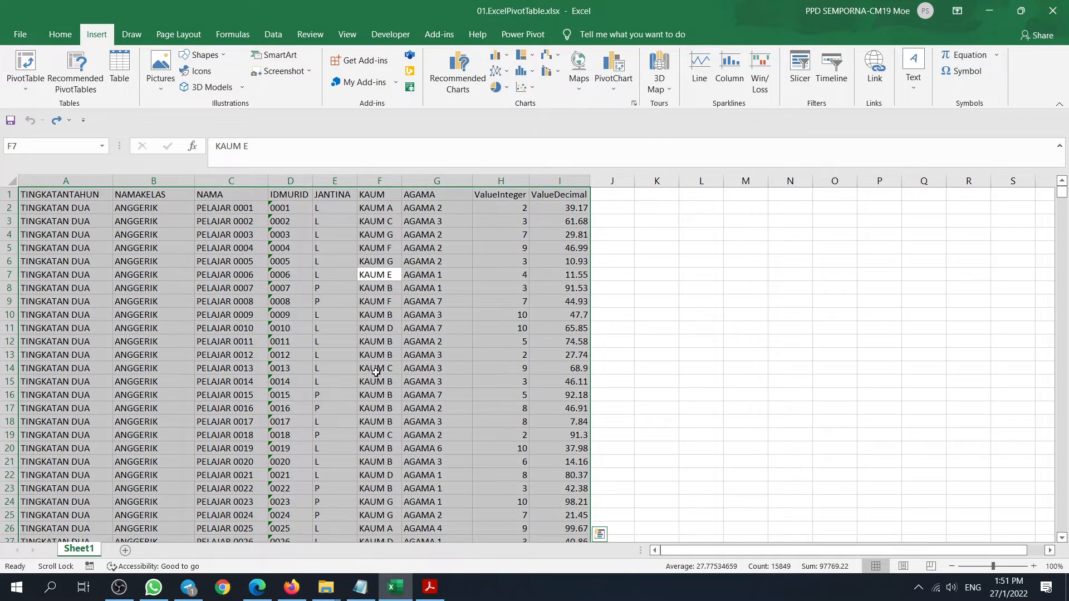
{"action": "scroll", "coordinate": [205, 197], "scroll_direction": "down", "scroll_amount": 4}
{"action": "scroll", "coordinate": [206, 197], "scroll_direction": "up", "scroll_amount": 4}
{"action": "left_click", "coordinate": [25, 64]}
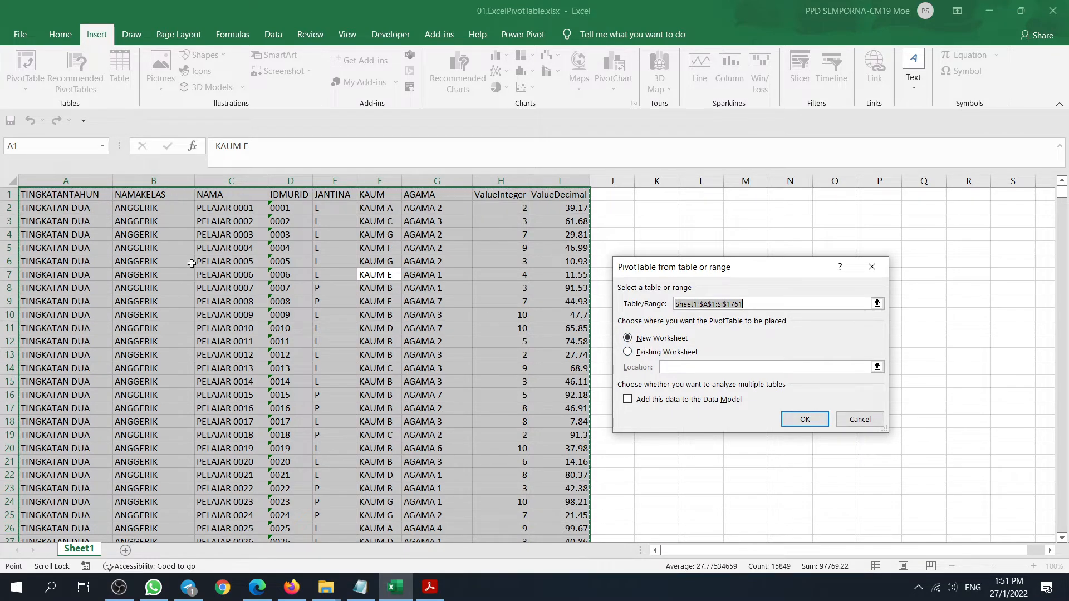
{"action": "left_click", "coordinate": [629, 353]}
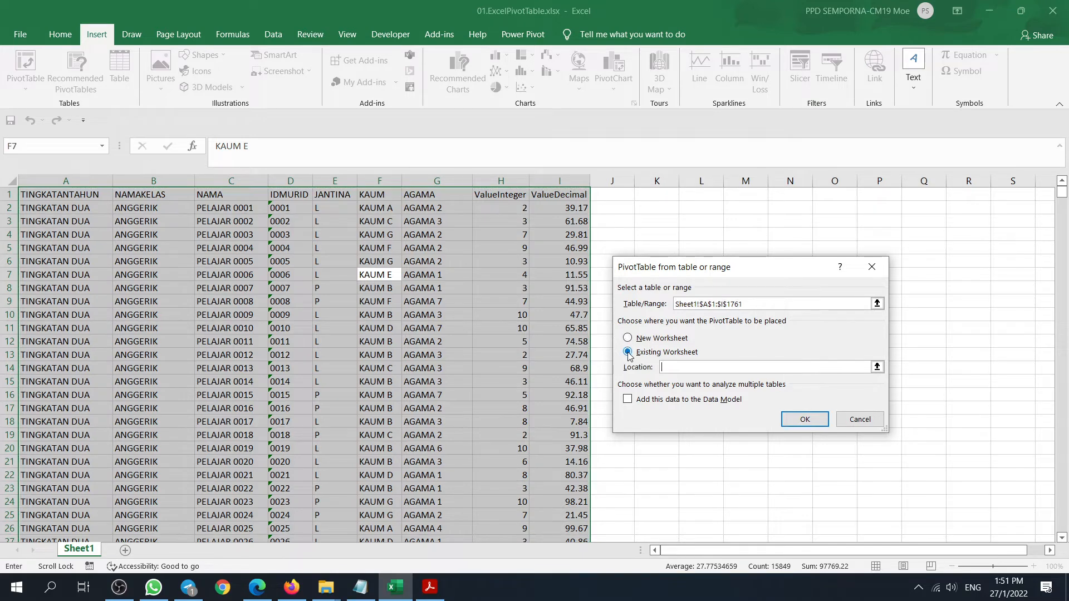
{"action": "left_click", "coordinate": [649, 195]}
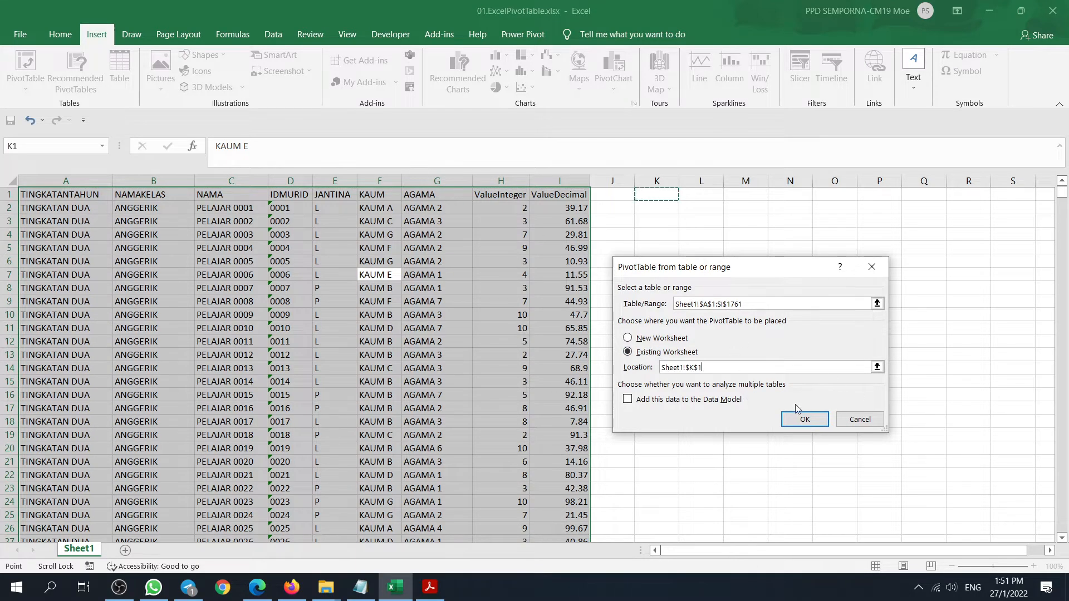
{"action": "left_click", "coordinate": [805, 420]}
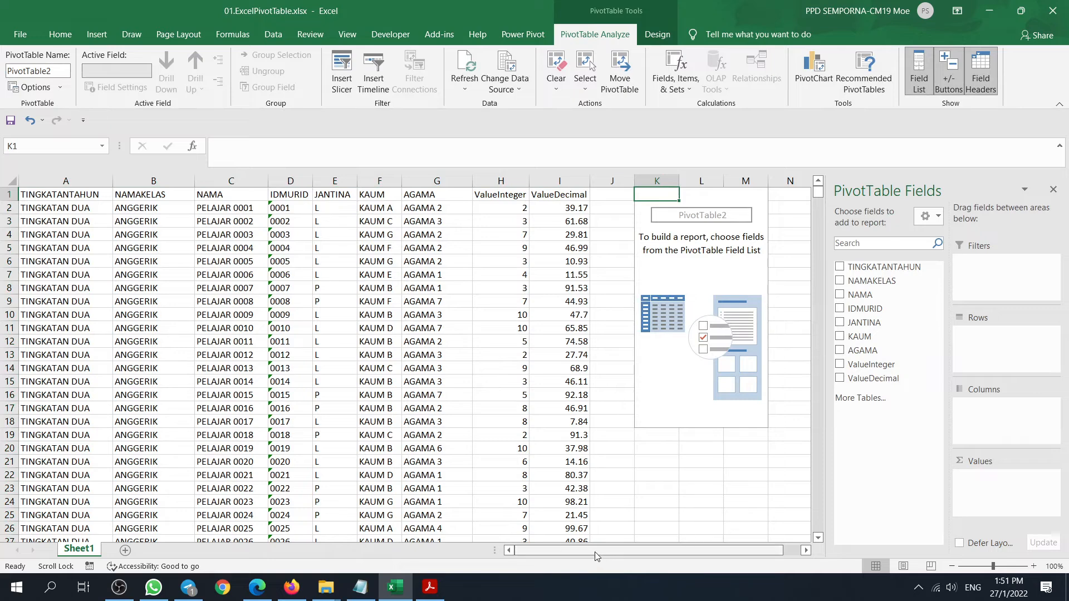
Try the stacked fields and areas layout for the PivotTable field list and restore the side-by-side layout.
{"action": "left_click_drag", "start_coordinate": [595, 550], "coordinate": [789, 547]}
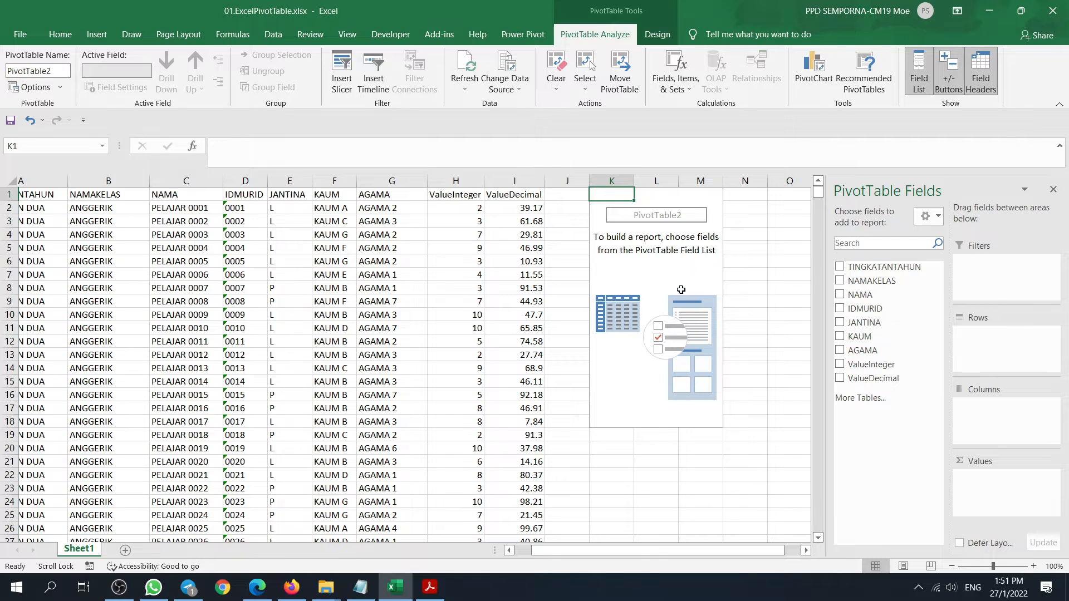
{"action": "left_click", "coordinate": [938, 216]}
{"action": "left_click", "coordinate": [909, 246]}
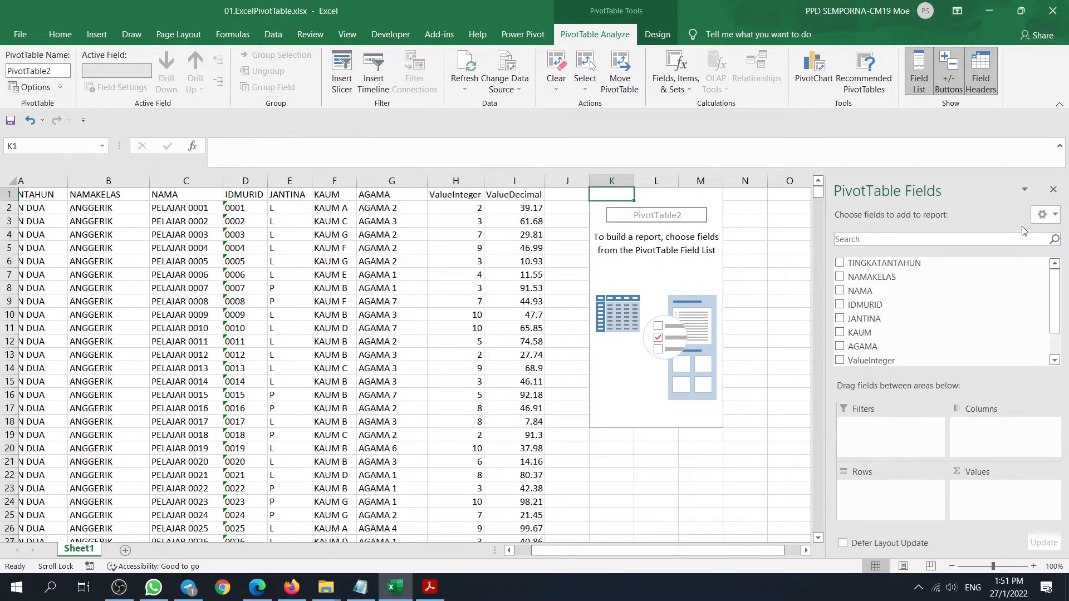
{"action": "scroll", "coordinate": [891, 303], "scroll_direction": "down", "scroll_amount": 1}
{"action": "scroll", "coordinate": [877, 301], "scroll_direction": "up", "scroll_amount": 1}
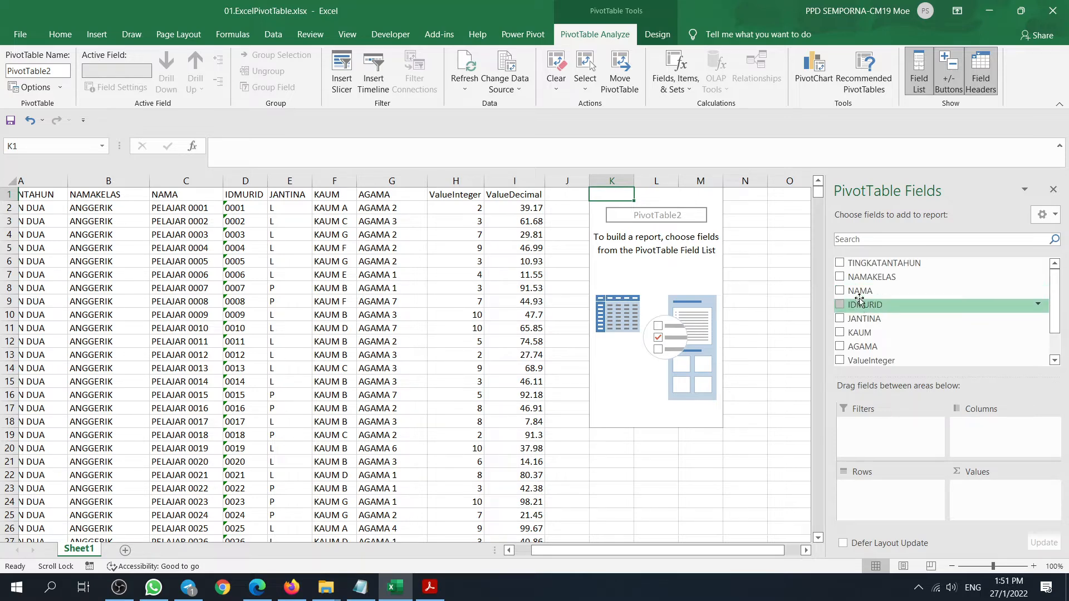
{"action": "scroll", "coordinate": [862, 297], "scroll_direction": "down", "scroll_amount": 1}
{"action": "scroll", "coordinate": [861, 297], "scroll_direction": "up", "scroll_amount": 1}
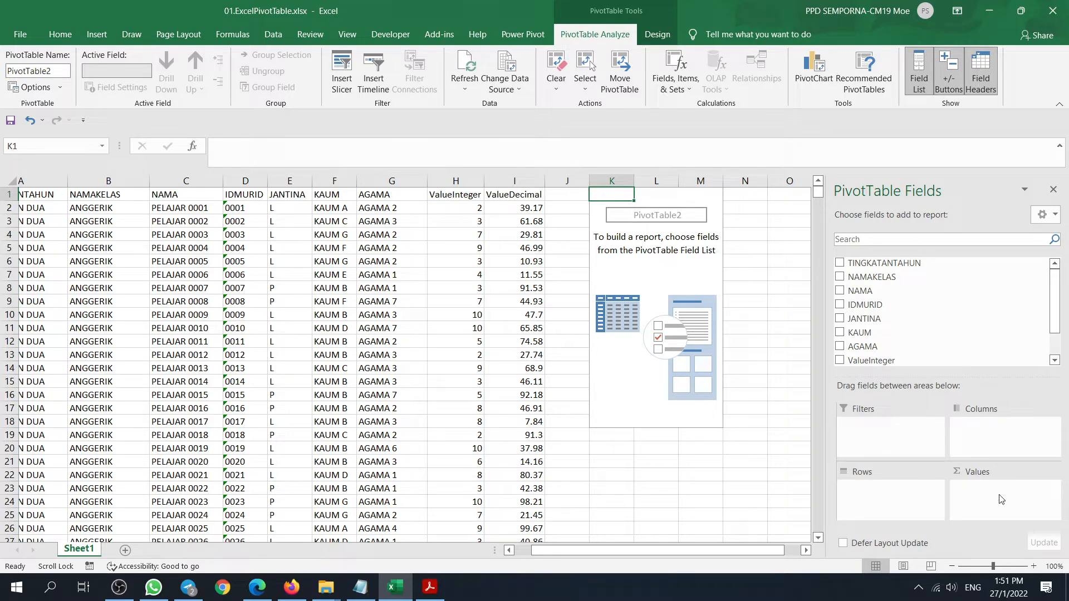
{"action": "left_click", "coordinate": [1047, 214]}
{"action": "left_click", "coordinate": [904, 271]}
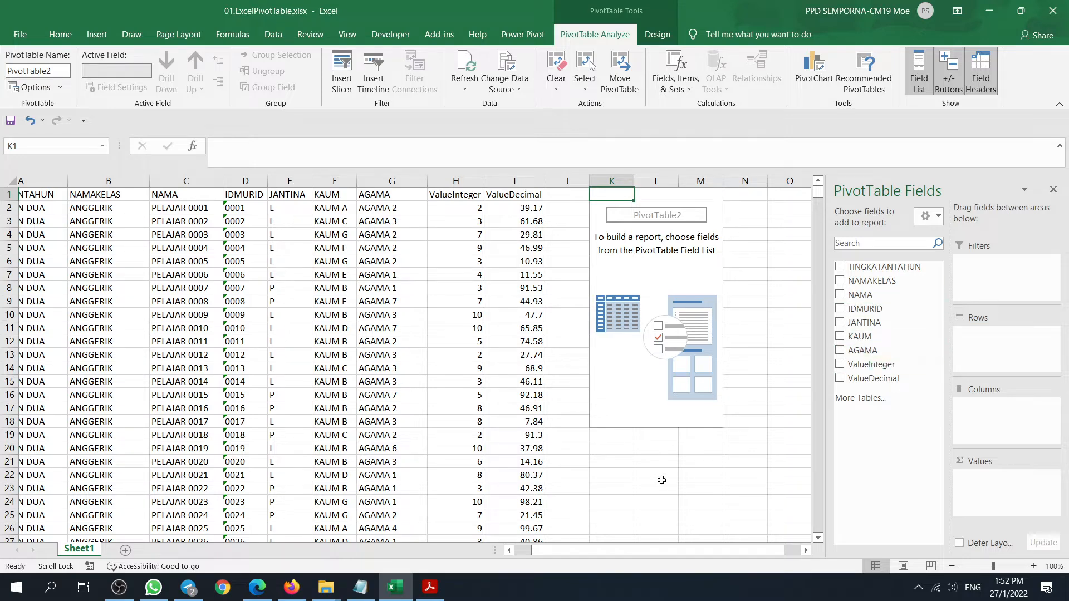
Switch to Acrobat Reader to read the task on counting students by tingkatantahun, and return to Excel.
{"action": "left_click", "coordinate": [430, 590]}
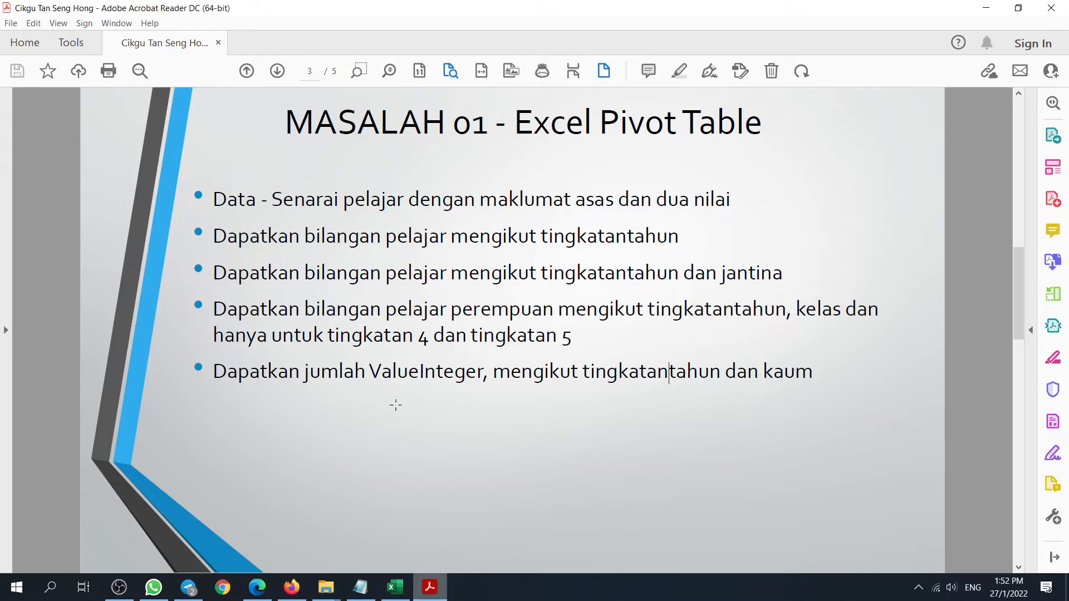
{"action": "left_click_drag", "start_coordinate": [306, 238], "coordinate": [682, 241]}
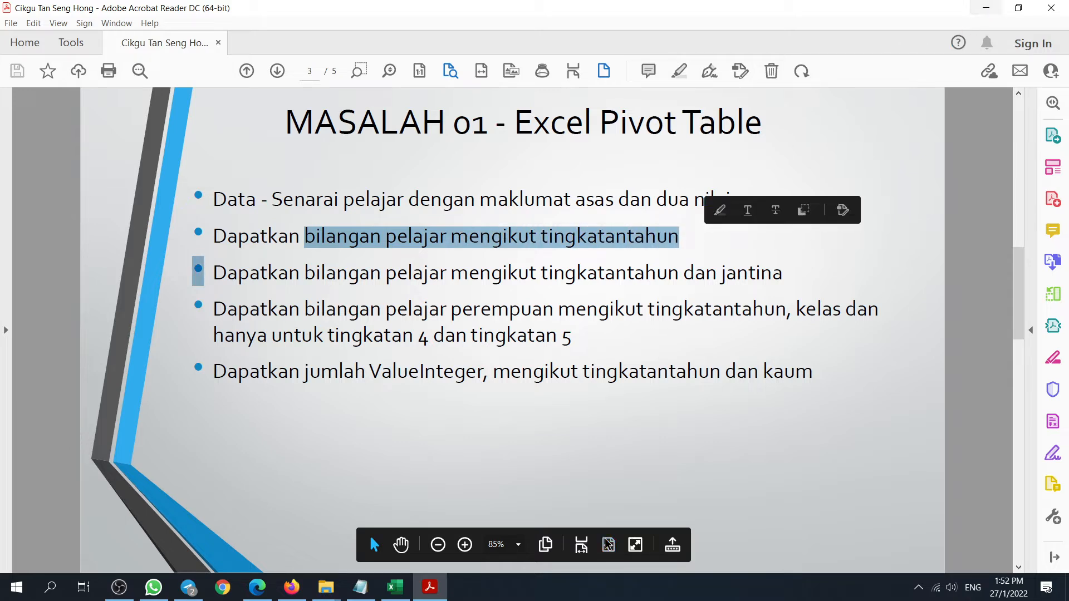
{"action": "left_click", "coordinate": [395, 587]}
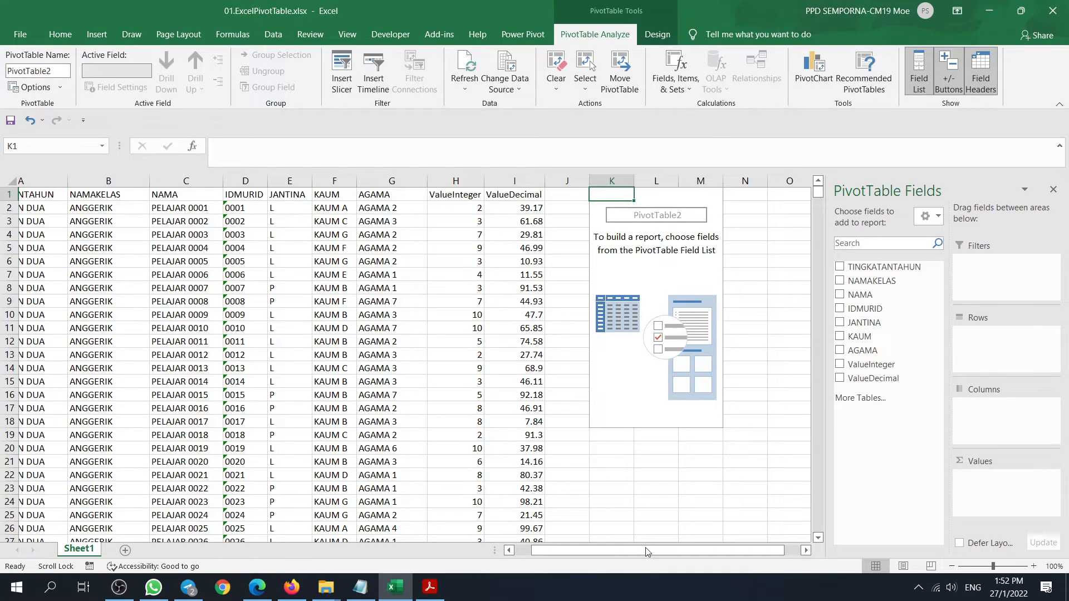
Review the NAMA and IDMURID columns and add IDMURID to the PivotTable's values as a count.
{"action": "left_click_drag", "start_coordinate": [649, 551], "coordinate": [632, 551]}
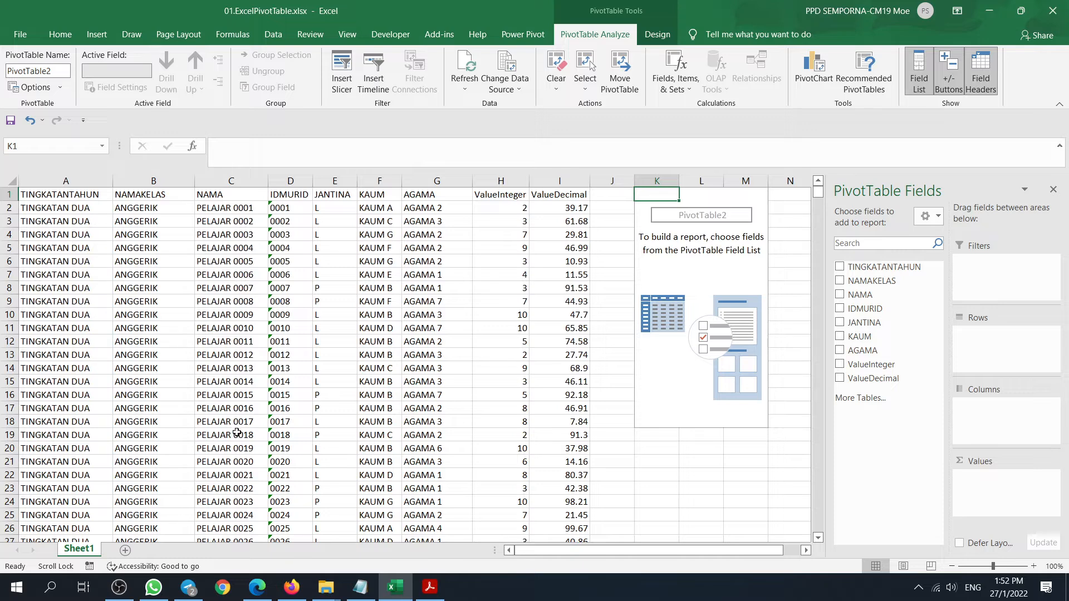
{"action": "left_click_drag", "start_coordinate": [238, 207], "coordinate": [236, 262]}
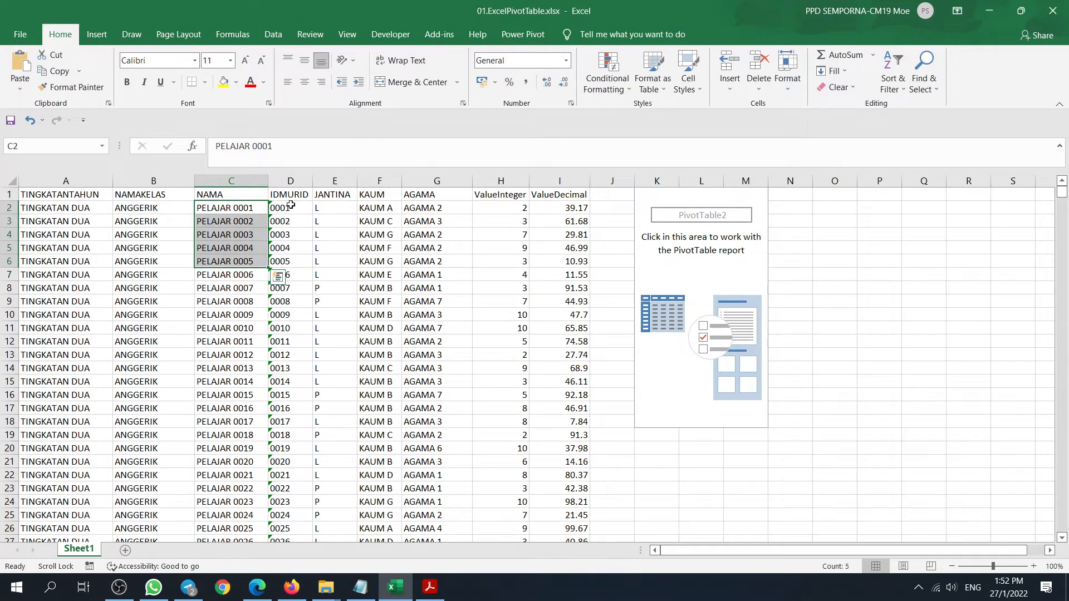
{"action": "left_click_drag", "start_coordinate": [287, 205], "coordinate": [289, 328]}
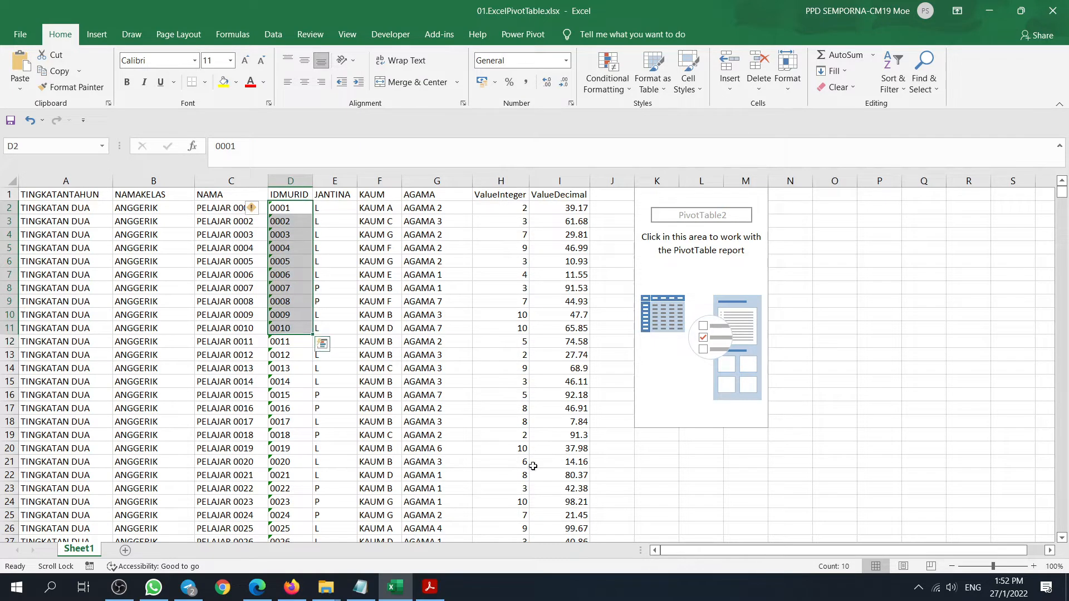
{"action": "left_click_drag", "start_coordinate": [757, 561], "coordinate": [763, 560]}
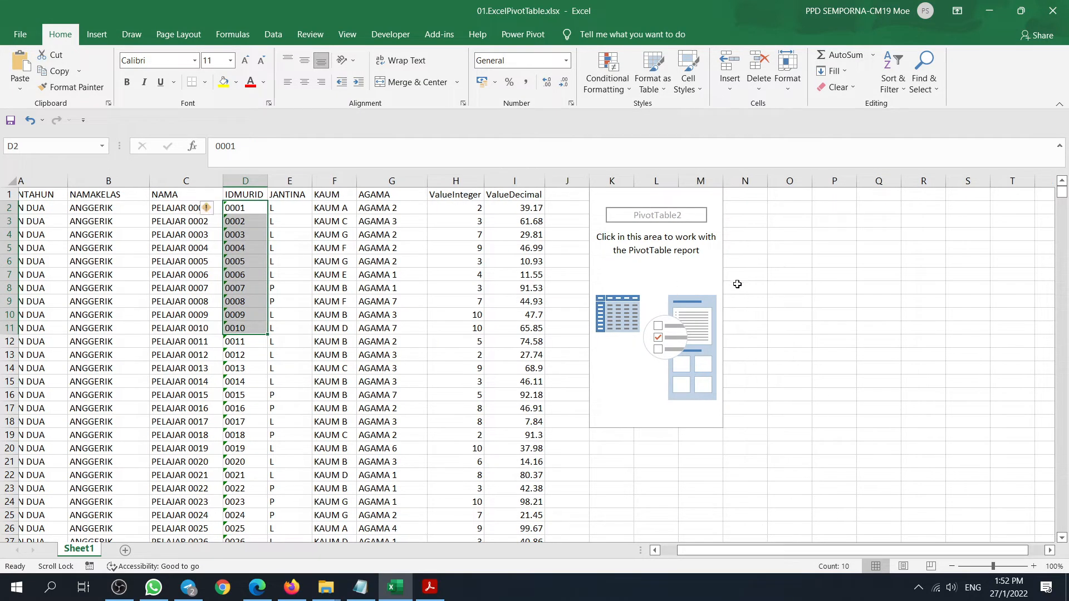
{"action": "left_click", "coordinate": [662, 272]}
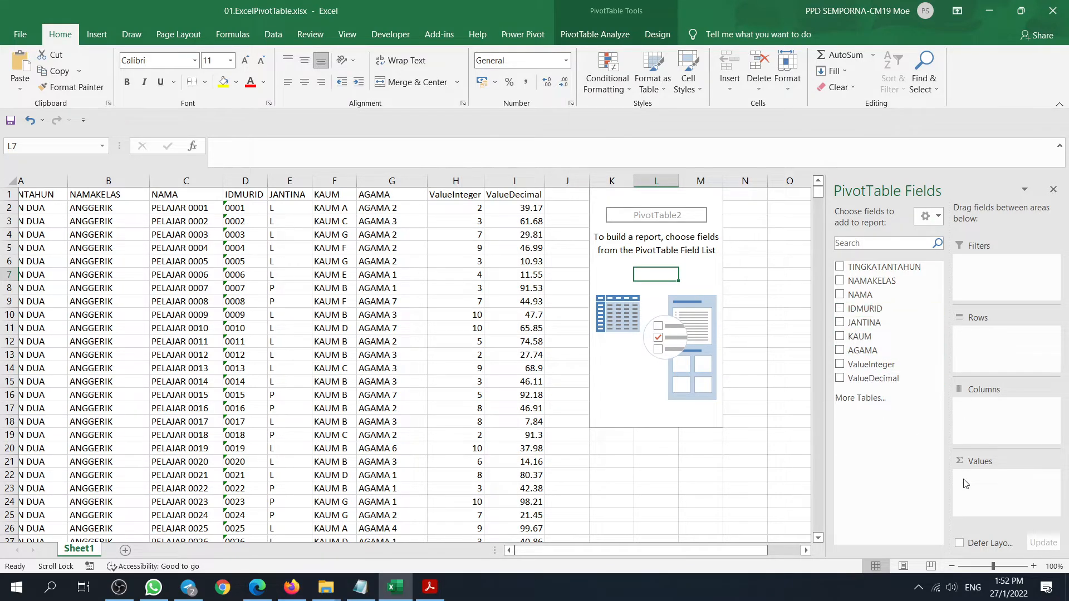
{"action": "left_click_drag", "start_coordinate": [852, 310], "coordinate": [990, 486]}
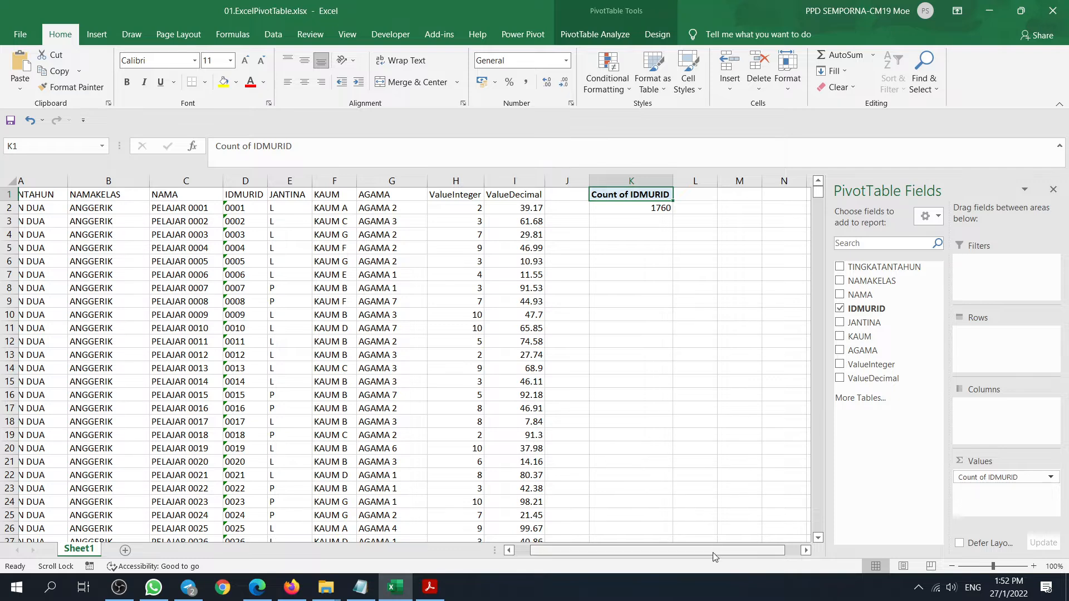
Compare the last record in the NAMA column with the PivotTable's count of IDMURID.
{"action": "left_click_drag", "start_coordinate": [657, 551], "coordinate": [641, 551]}
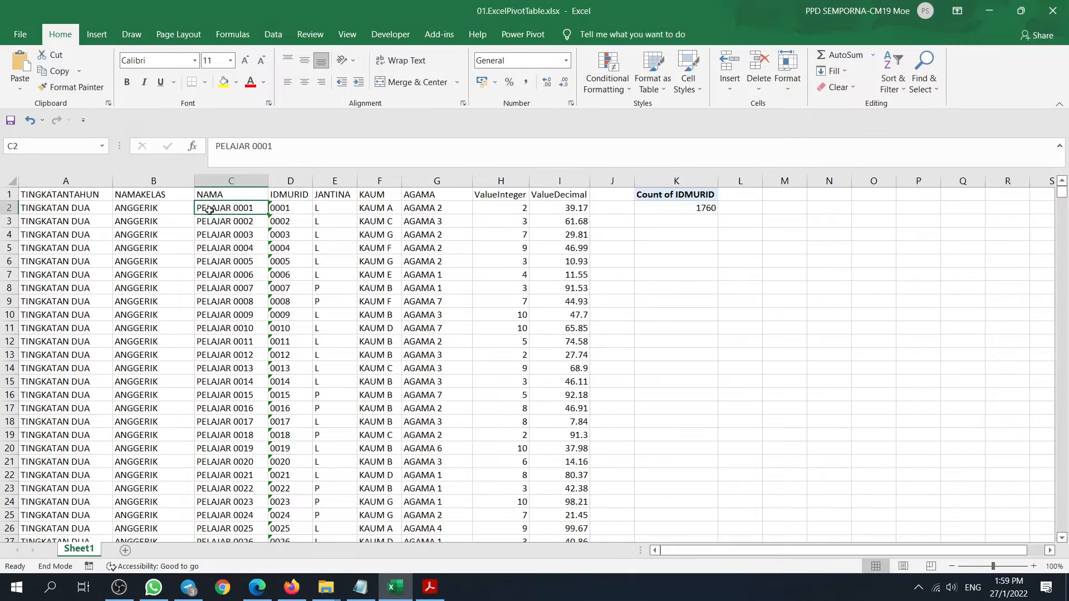
{"action": "key", "text": "ctrl+Down"}
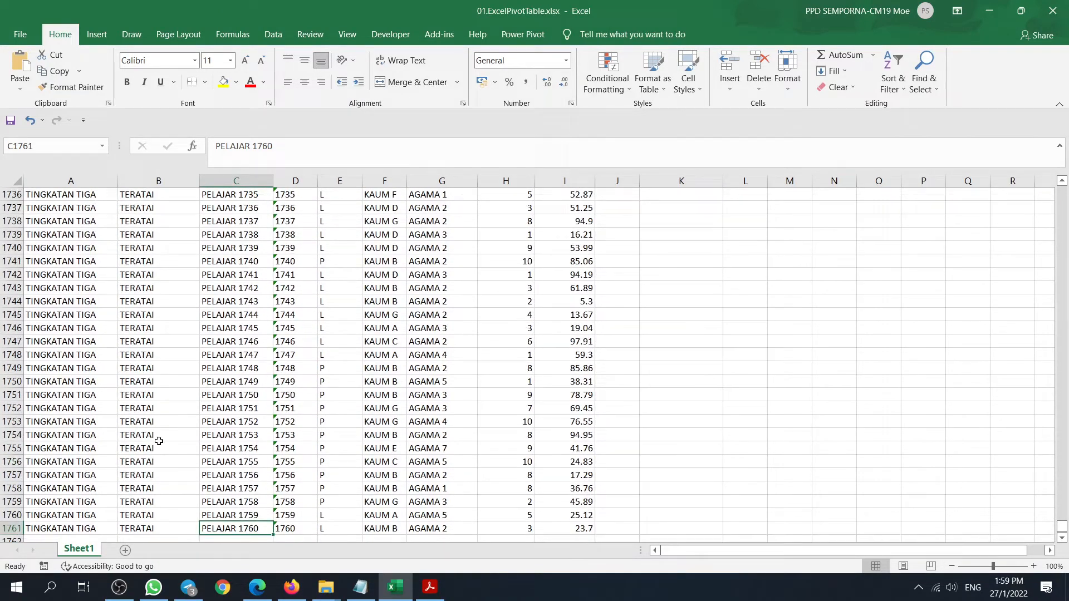
{"action": "left_click", "coordinate": [242, 436]}
{"action": "key", "text": "ctrl+Up"}
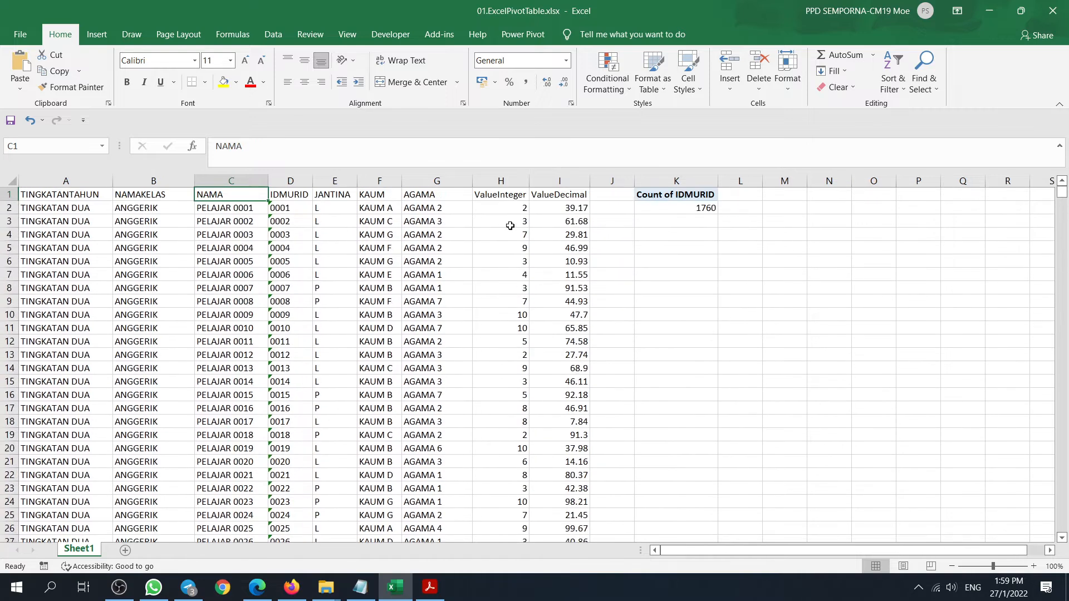
{"action": "left_click", "coordinate": [682, 207]}
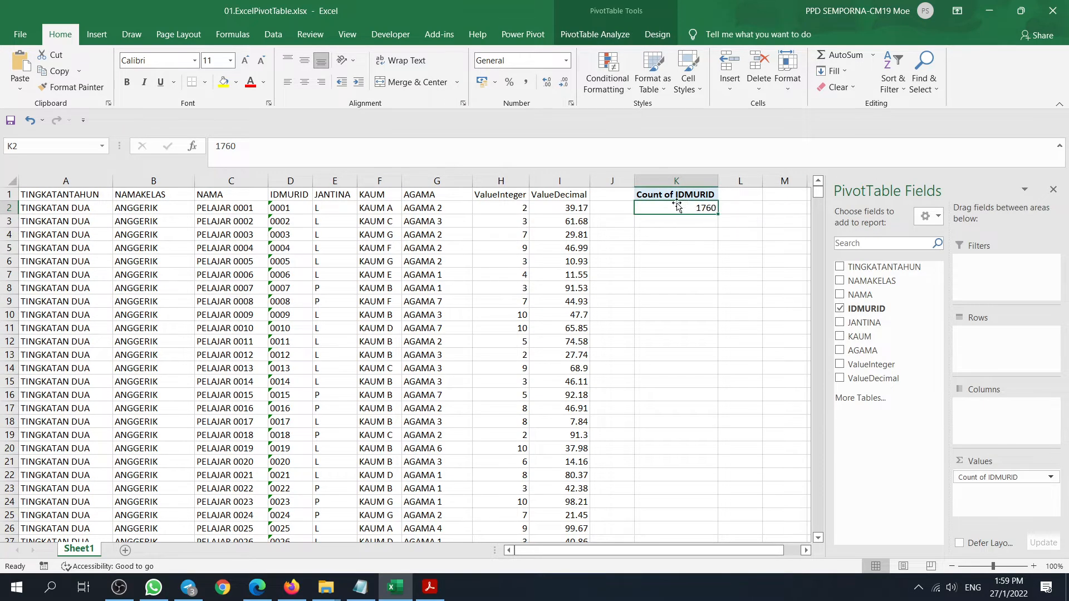
Recheck the task in Acrobat Reader and, back in Excel, add TINGKATANTAHUN to the PivotTable's rows.
{"action": "left_click", "coordinate": [445, 590]}
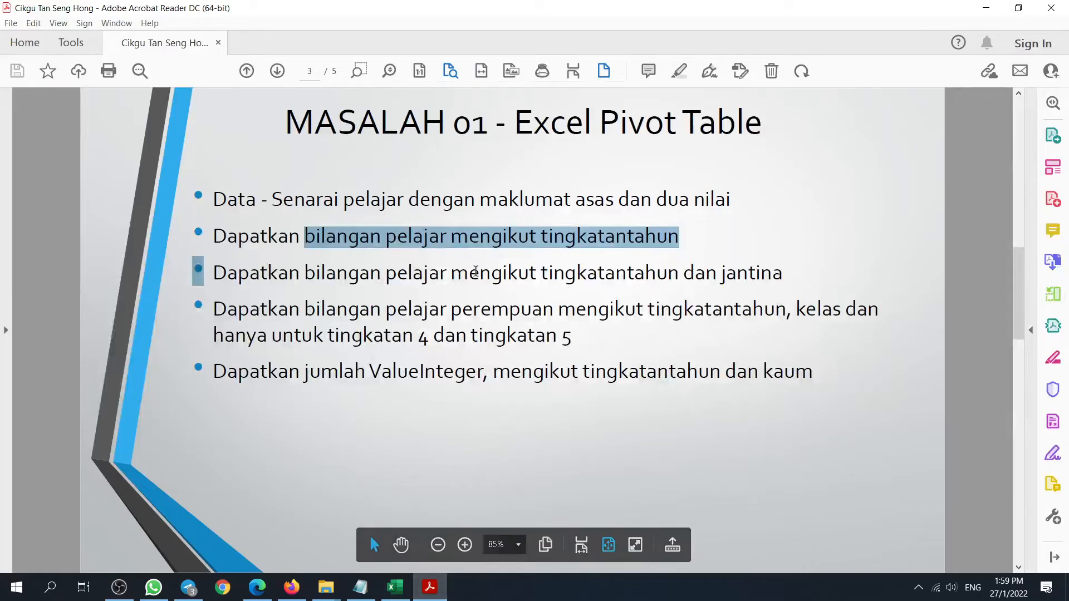
{"action": "left_click", "coordinate": [400, 593]}
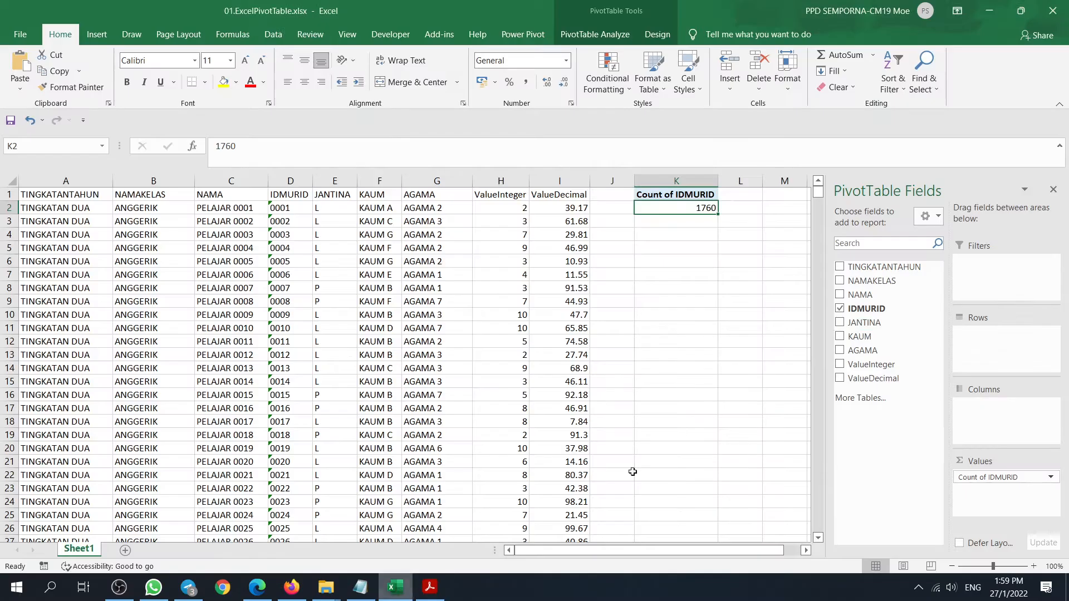
{"action": "left_click_drag", "start_coordinate": [852, 267], "coordinate": [997, 340]}
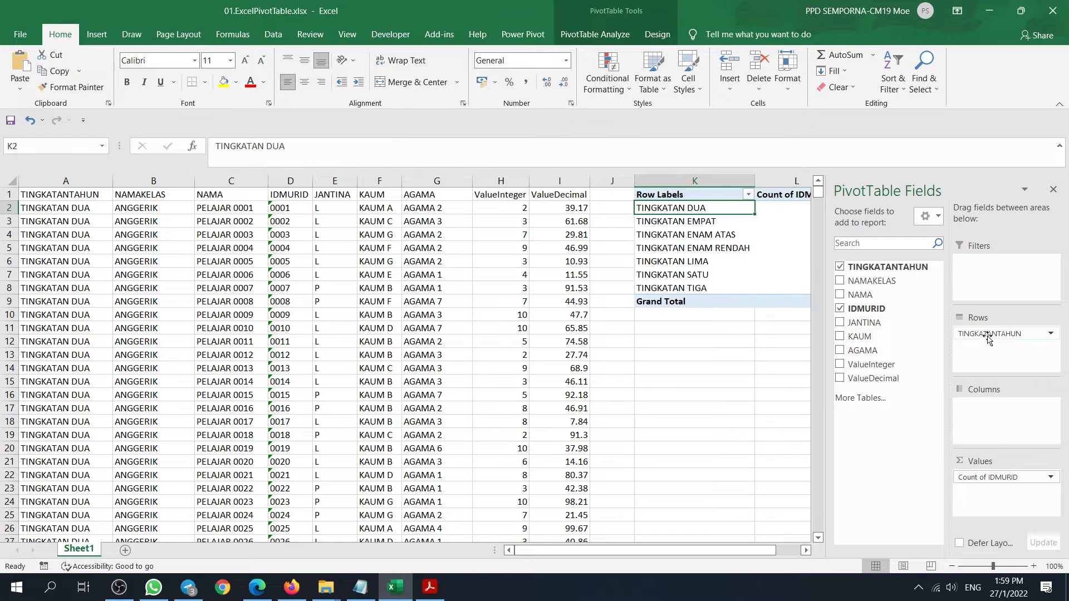
Examine the PivotTable's student counts for the individual TINGKATANTAHUN levels and the grand total.
{"action": "left_click_drag", "start_coordinate": [721, 551], "coordinate": [751, 551]}
{"action": "left_click", "coordinate": [806, 551]}
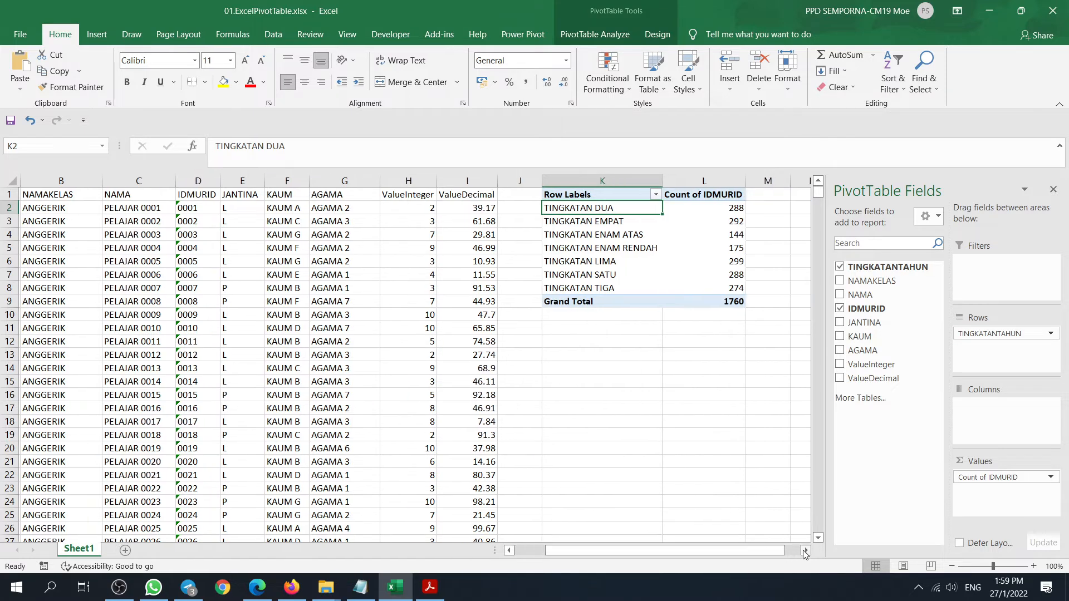
{"action": "left_click", "coordinate": [806, 551]}
{"action": "left_click", "coordinate": [806, 552]}
{"action": "left_click", "coordinate": [805, 551]}
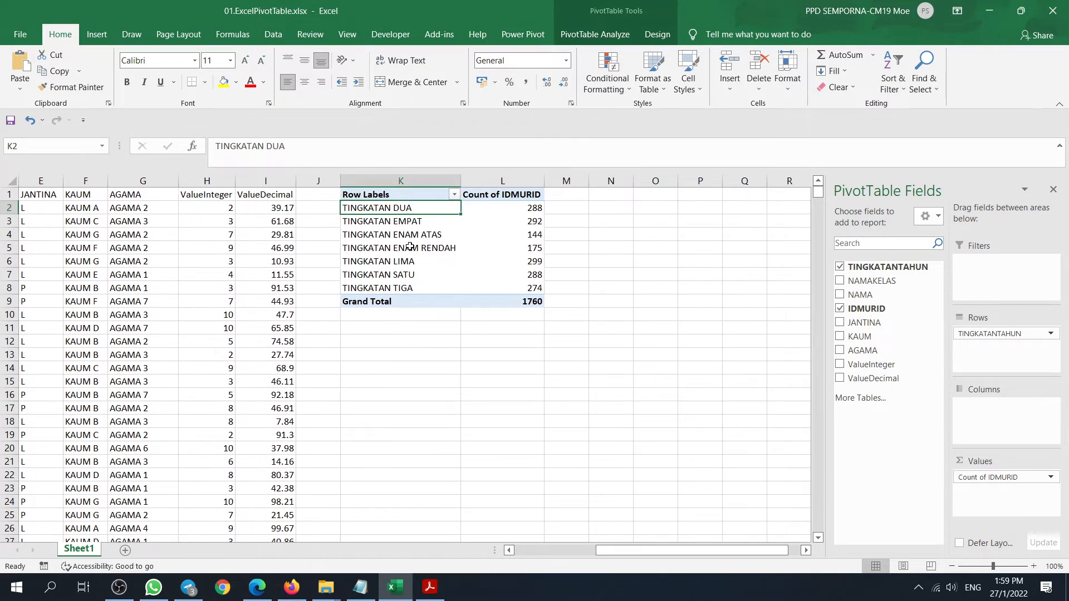
{"action": "left_click", "coordinate": [528, 207]}
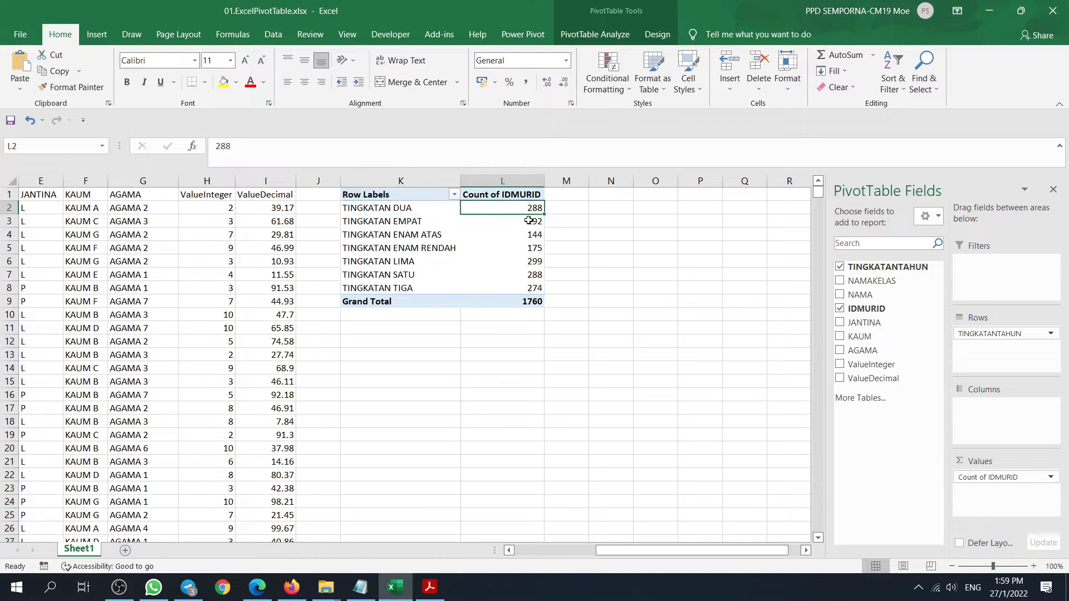
{"action": "left_click", "coordinate": [504, 220]}
{"action": "left_click", "coordinate": [506, 234]}
{"action": "left_click", "coordinate": [521, 301]}
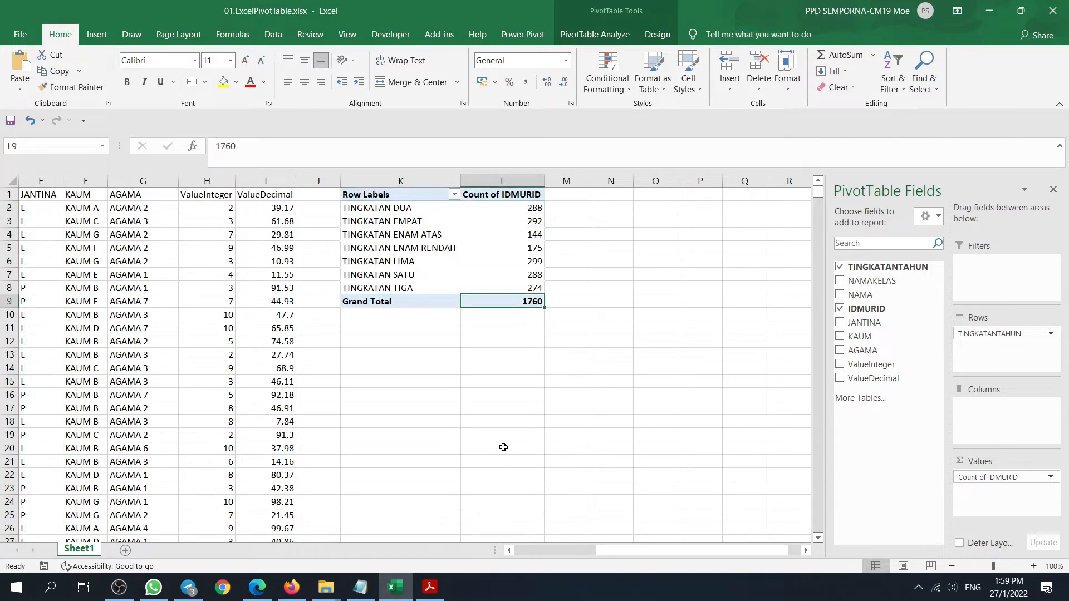
Read the tingkatantahun and jantina task in Acrobat Reader and, back in Excel, add JANTINA to the PivotTable's columns.
{"action": "left_click", "coordinate": [430, 587]}
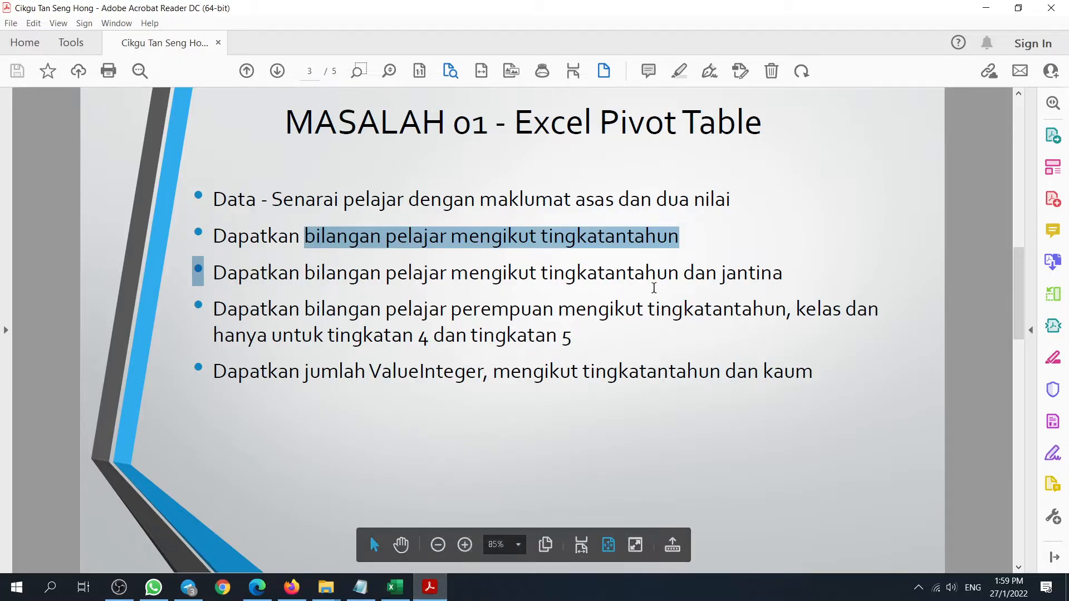
{"action": "left_click", "coordinate": [594, 286]}
{"action": "left_click_drag", "start_coordinate": [541, 274], "coordinate": [793, 276]}
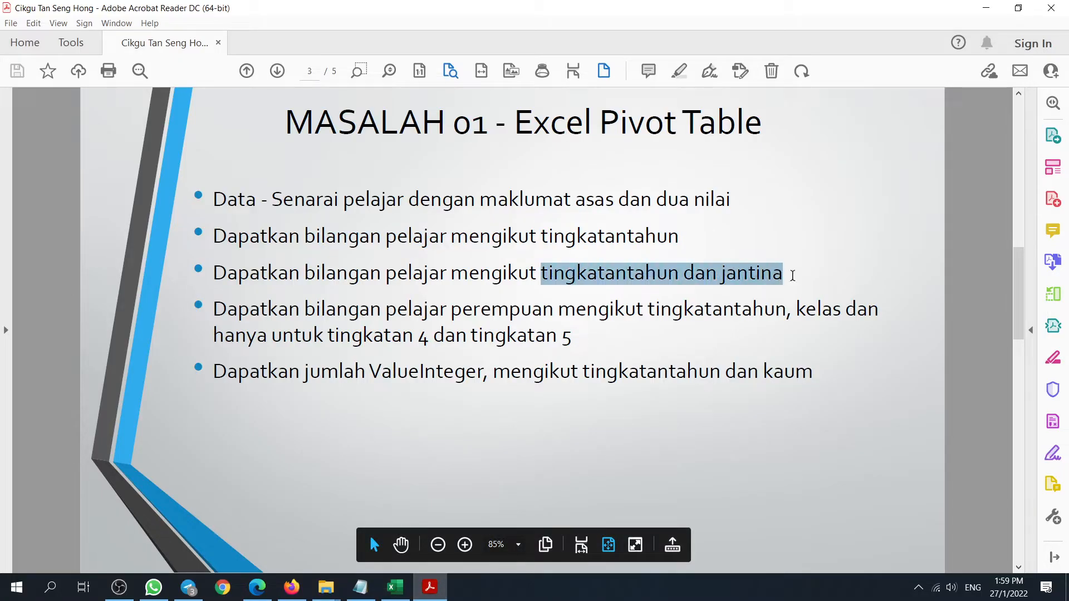
{"action": "left_click", "coordinate": [395, 587]}
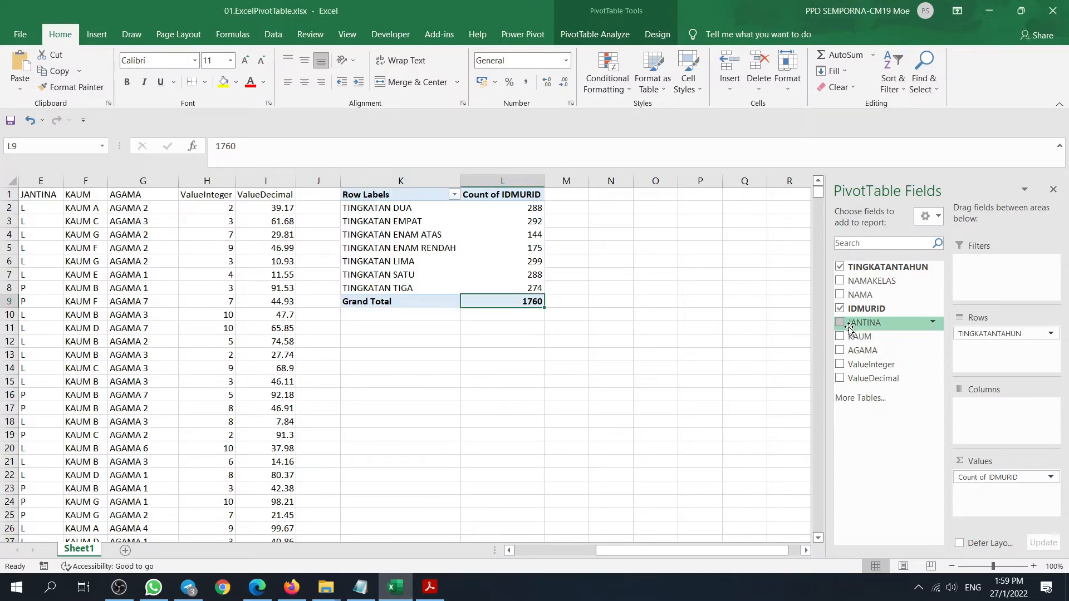
{"action": "left_click_drag", "start_coordinate": [854, 325], "coordinate": [998, 407]}
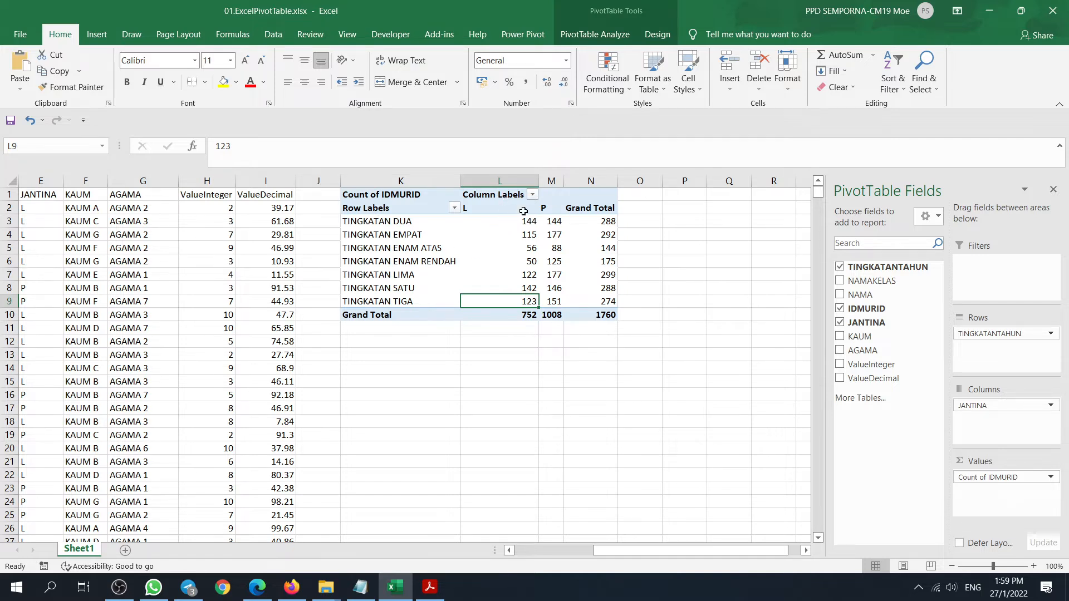
Examine the PivotTable's grand totals by JANTINA and for all students.
{"action": "left_click", "coordinate": [590, 188]}
{"action": "left_click_drag", "start_coordinate": [366, 315], "coordinate": [580, 314]}
{"action": "left_click", "coordinate": [581, 314]}
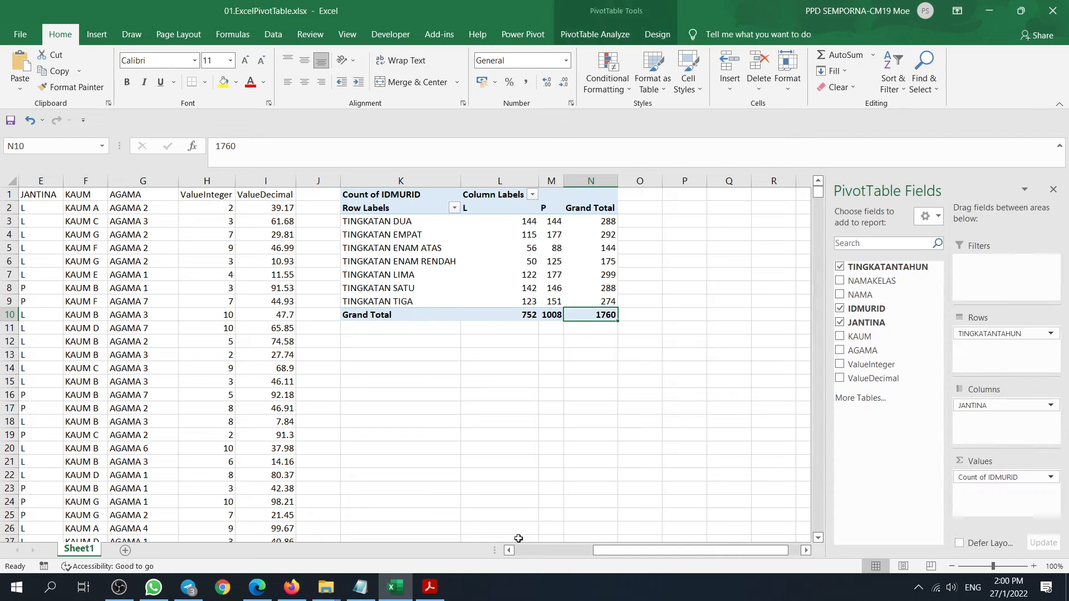
Read the female students task in Acrobat Reader and, back in Excel, move JANTINA from the PivotTable's columns to its filters.
{"action": "left_click", "coordinate": [431, 590]}
{"action": "left_click", "coordinate": [551, 344]}
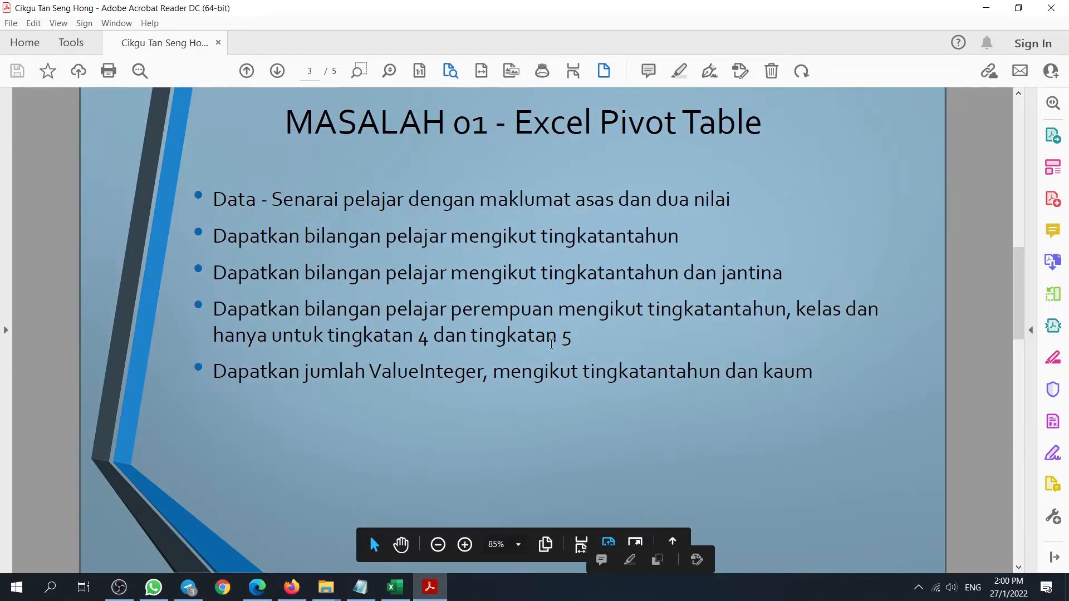
{"action": "left_click", "coordinate": [569, 335]}
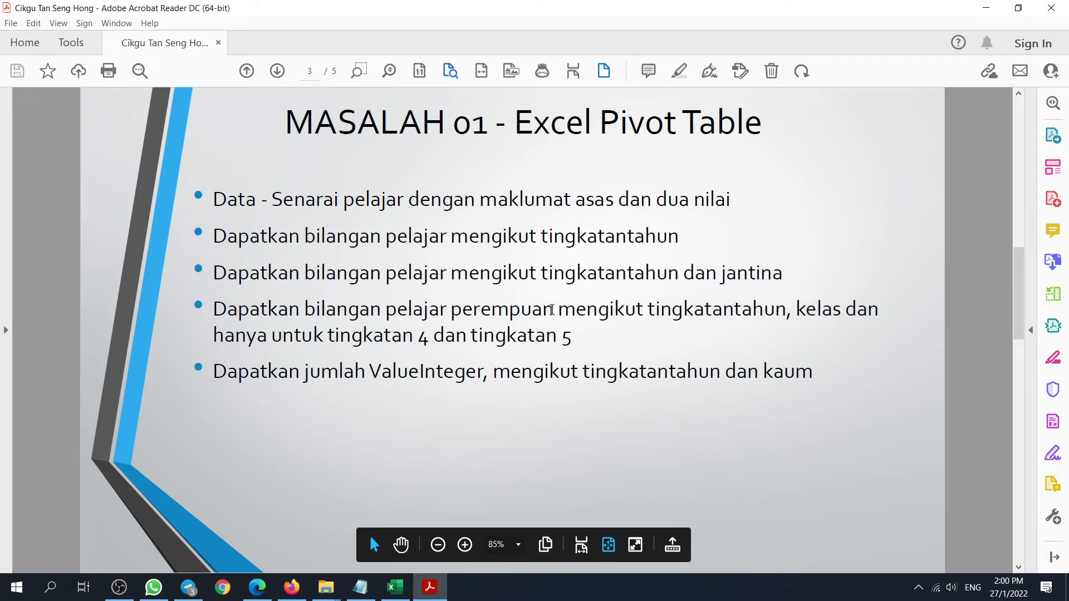
{"action": "left_click", "coordinate": [395, 588]}
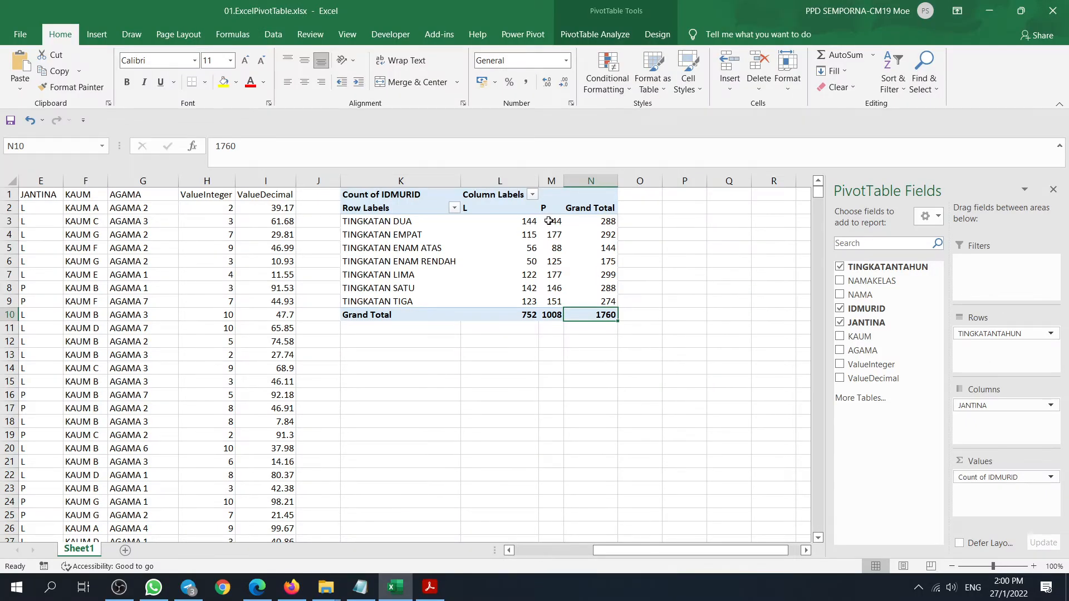
{"action": "left_click_drag", "start_coordinate": [549, 221], "coordinate": [559, 300]}
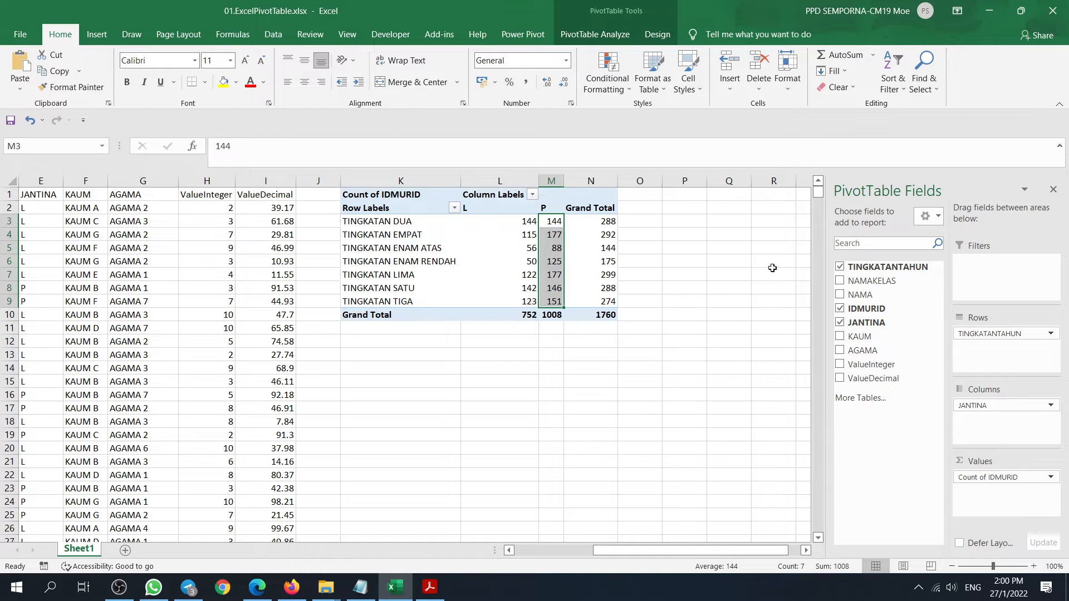
{"action": "left_click", "coordinate": [697, 281]}
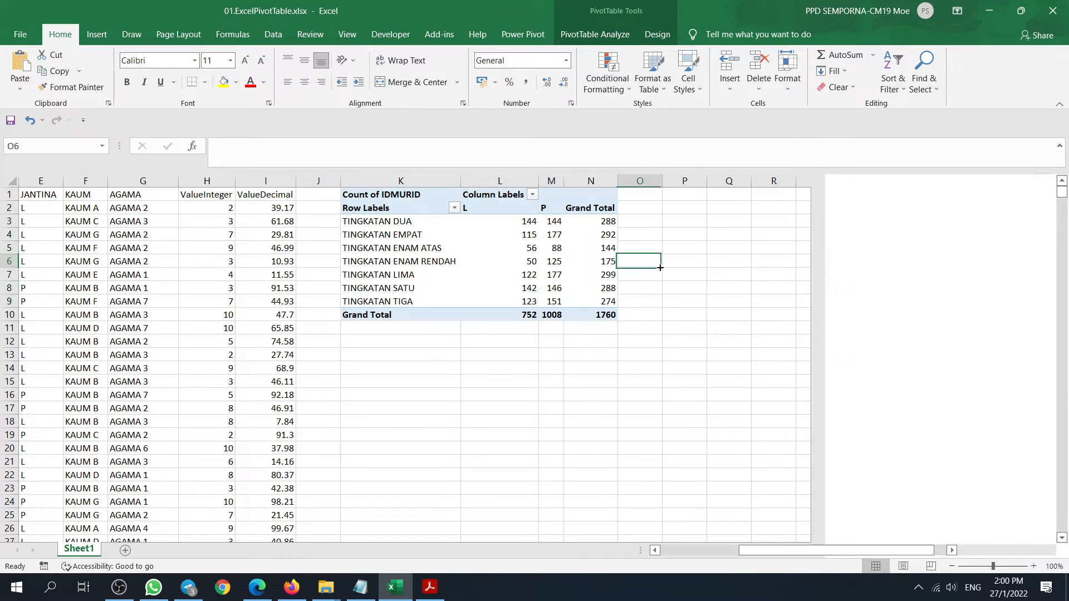
{"action": "left_click", "coordinate": [532, 235]}
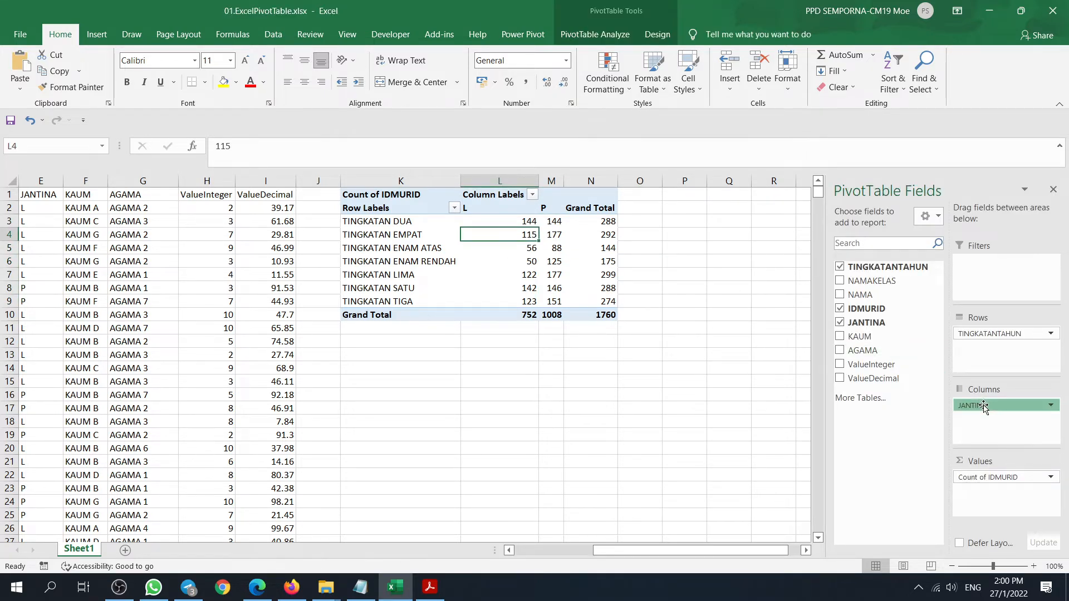
{"action": "left_click_drag", "start_coordinate": [978, 406], "coordinate": [980, 266]}
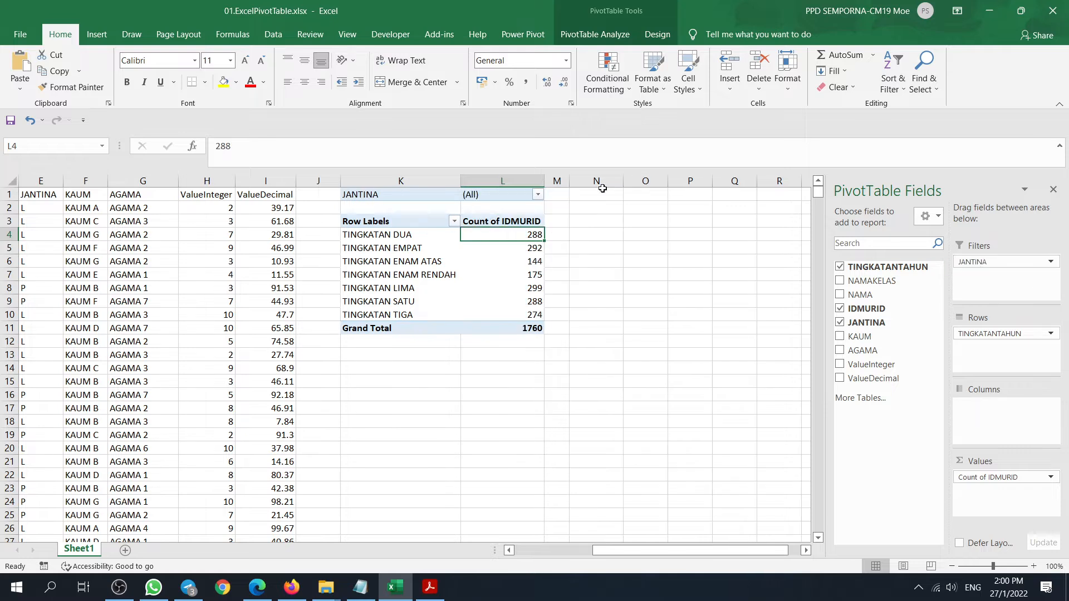
Filter the PivotTable's JANTINA field to P.
{"action": "left_click", "coordinate": [537, 196]}
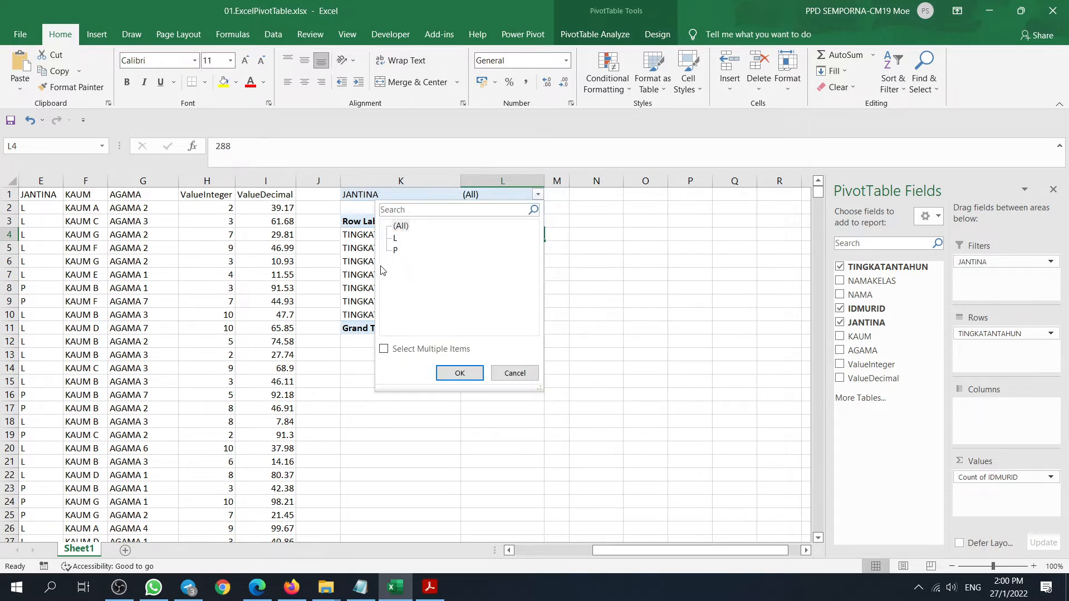
{"action": "left_click", "coordinate": [396, 251]}
{"action": "left_click", "coordinate": [460, 372]}
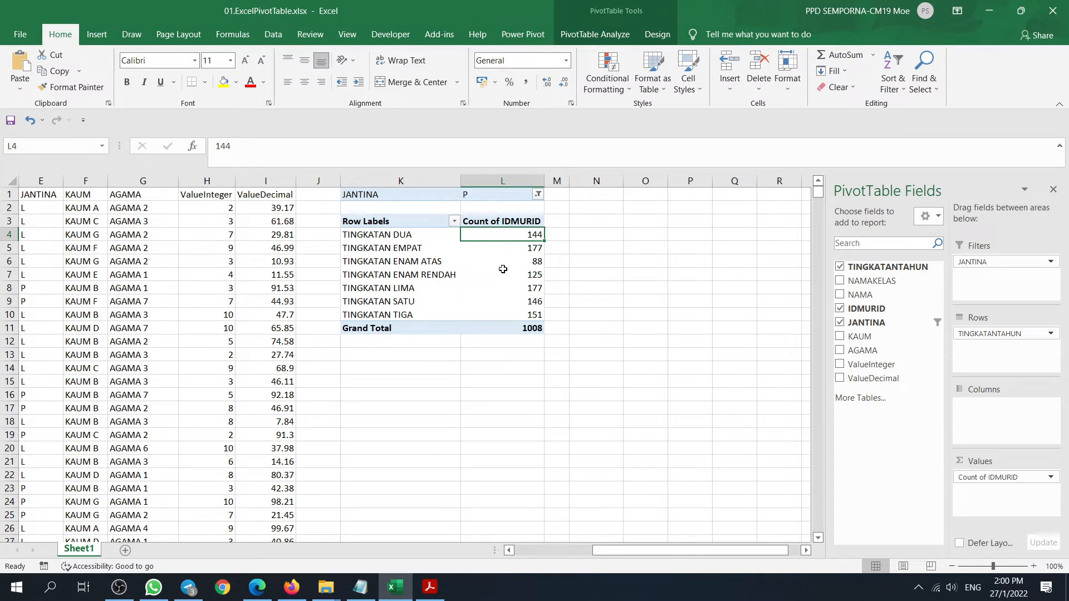
Recheck the task in Acrobat Reader and, back in Excel, add NAMAKELAS below TINGKATANTAHUN in the PivotTable's rows.
{"action": "left_click", "coordinate": [432, 591]}
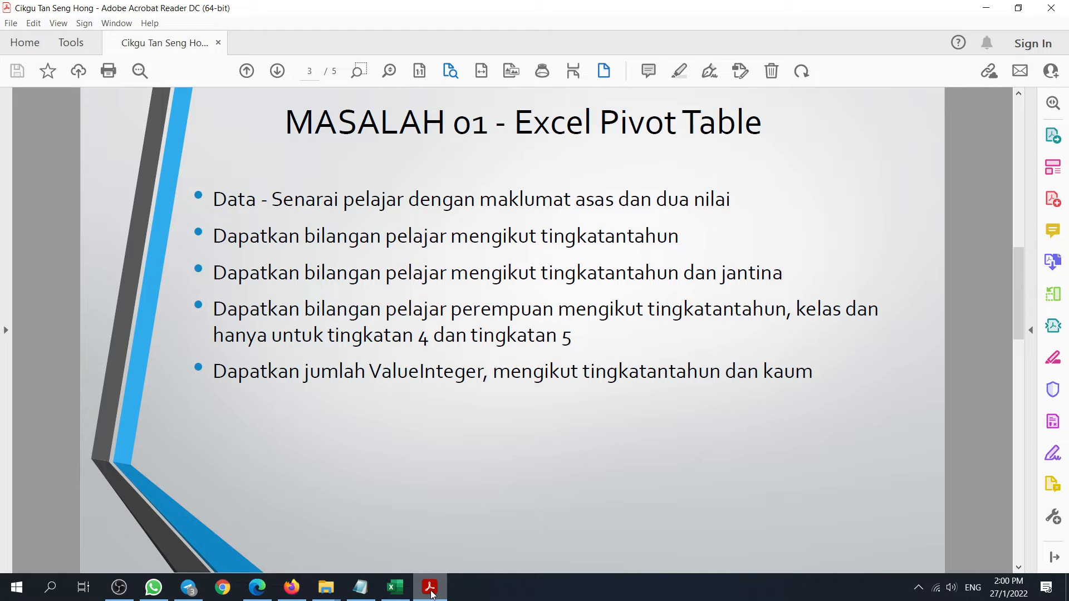
{"action": "left_click", "coordinate": [431, 594]}
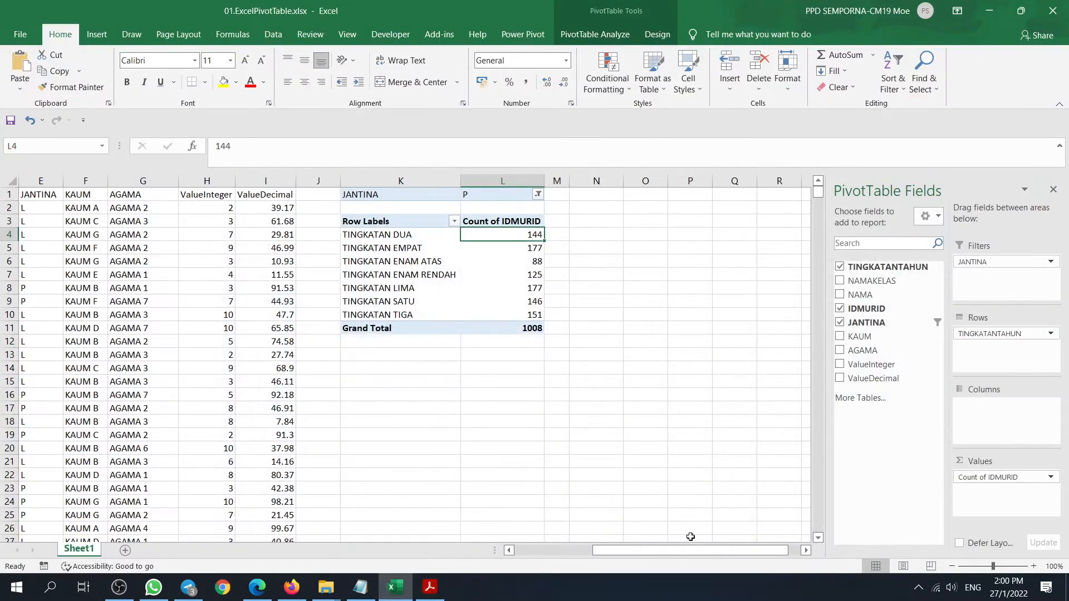
{"action": "left_click_drag", "start_coordinate": [693, 550], "coordinate": [615, 550]}
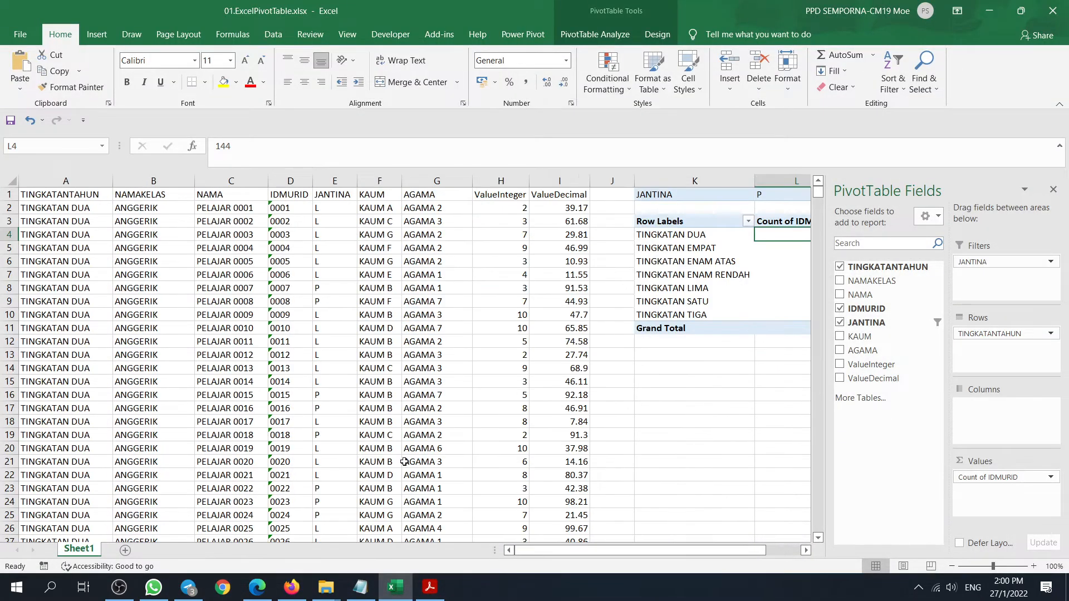
{"action": "left_click", "coordinate": [134, 208]}
{"action": "scroll", "coordinate": [120, 373], "scroll_direction": "down", "scroll_amount": 4}
{"action": "scroll", "coordinate": [123, 351], "scroll_direction": "up", "scroll_amount": 4}
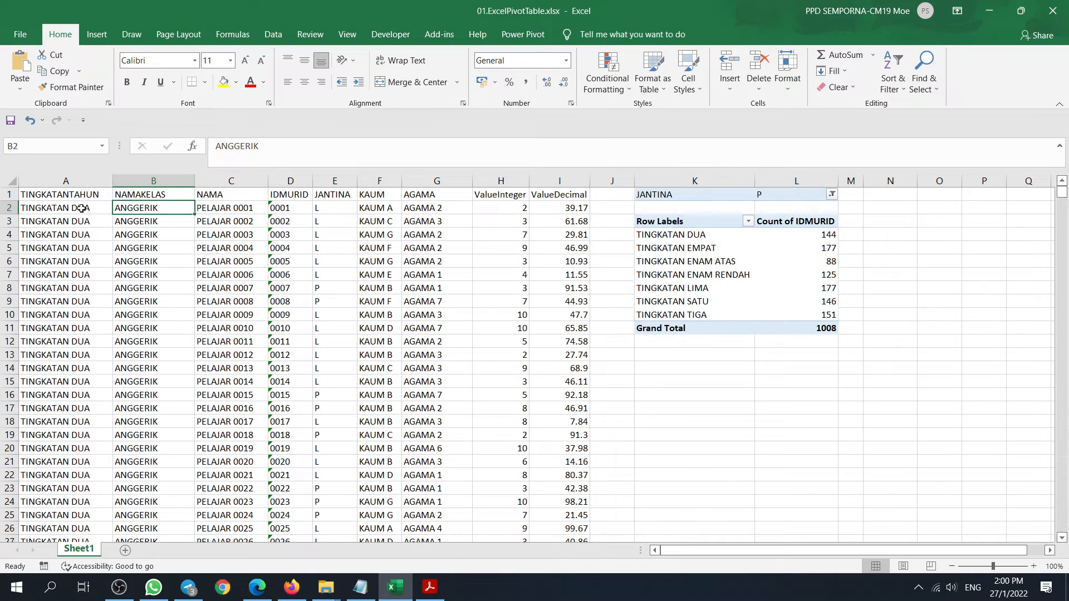
{"action": "left_click", "coordinate": [701, 236]}
{"action": "left_click_drag", "start_coordinate": [722, 551], "coordinate": [755, 551]}
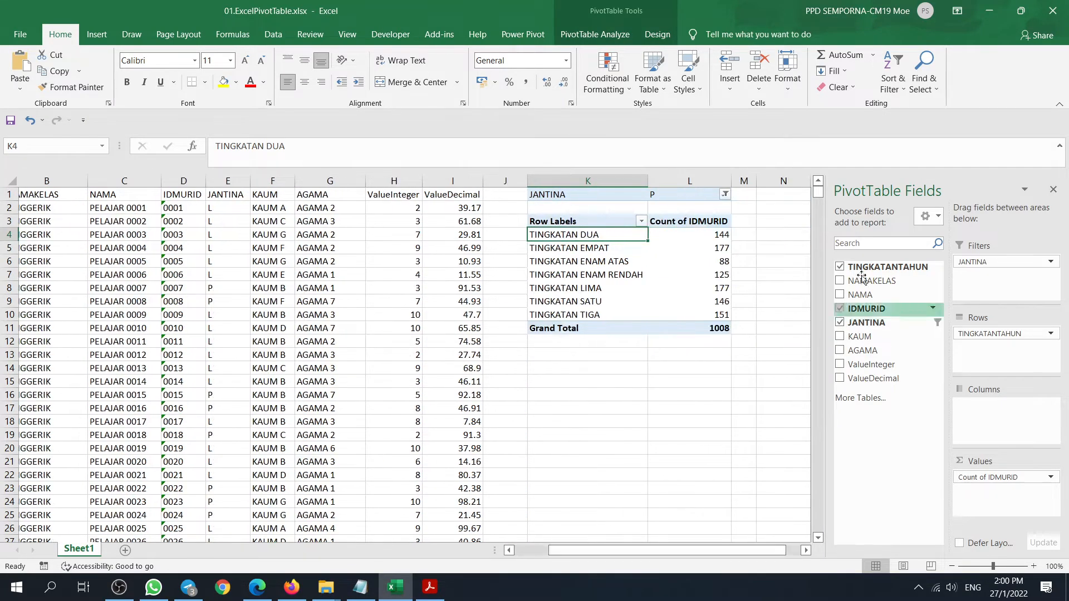
{"action": "mouse_move", "coordinate": [861, 284]}
{"action": "left_mouse_down"}
{"action": "mouse_move", "coordinate": [993, 368]}
{"action": "mouse_move", "coordinate": [1024, 362]}
{"action": "left_mouse_up"}
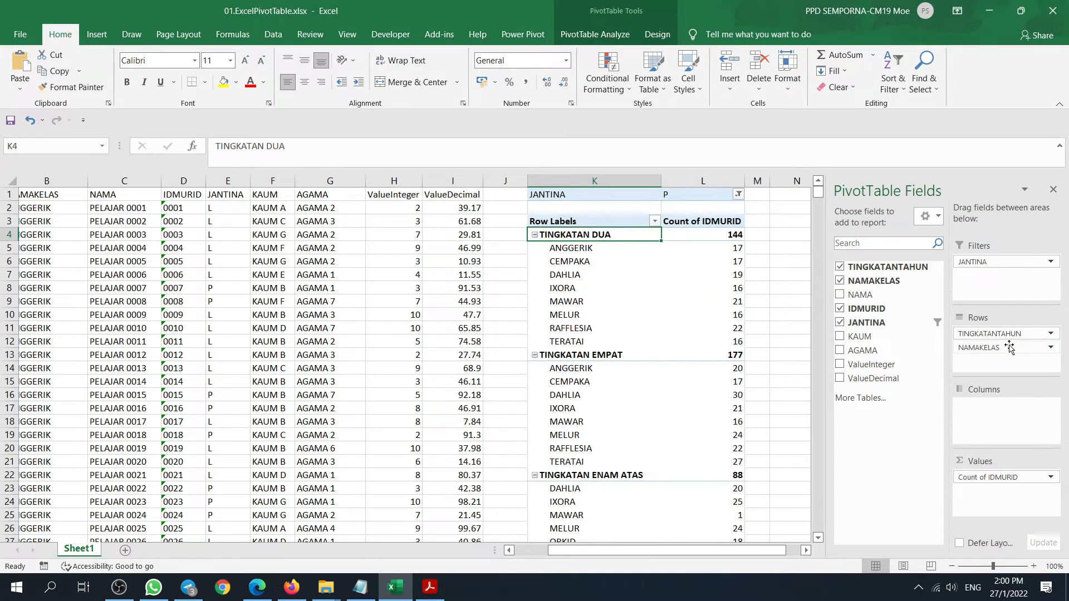
Examine the class breakdown under each TINGKATANTAHUN level in the PivotTable.
{"action": "left_click", "coordinate": [568, 247]}
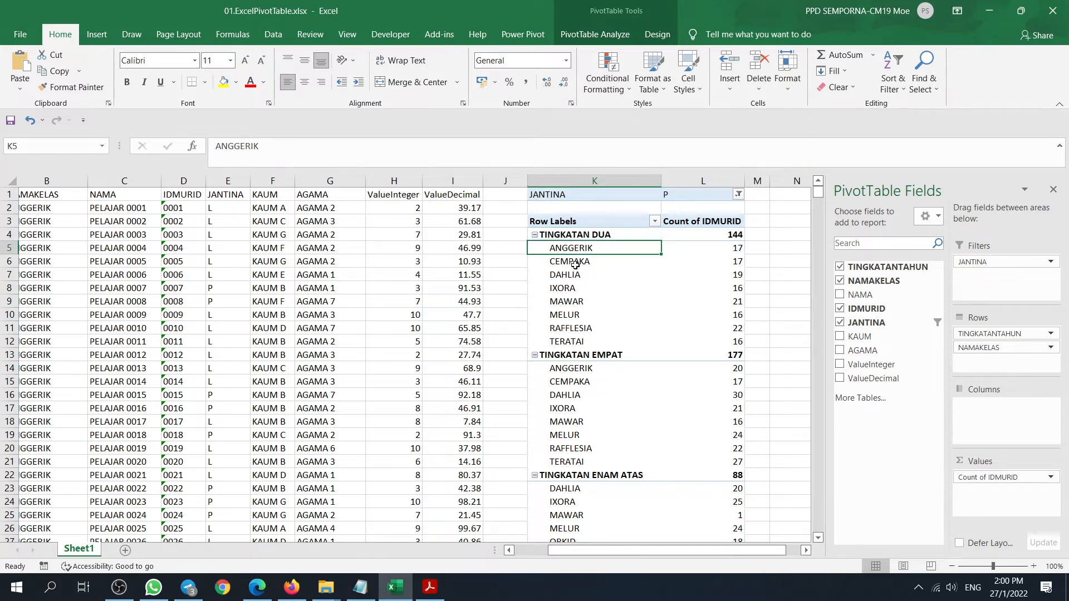
{"action": "left_click", "coordinate": [575, 263]}
{"action": "scroll", "coordinate": [598, 396], "scroll_direction": "down", "scroll_amount": 2}
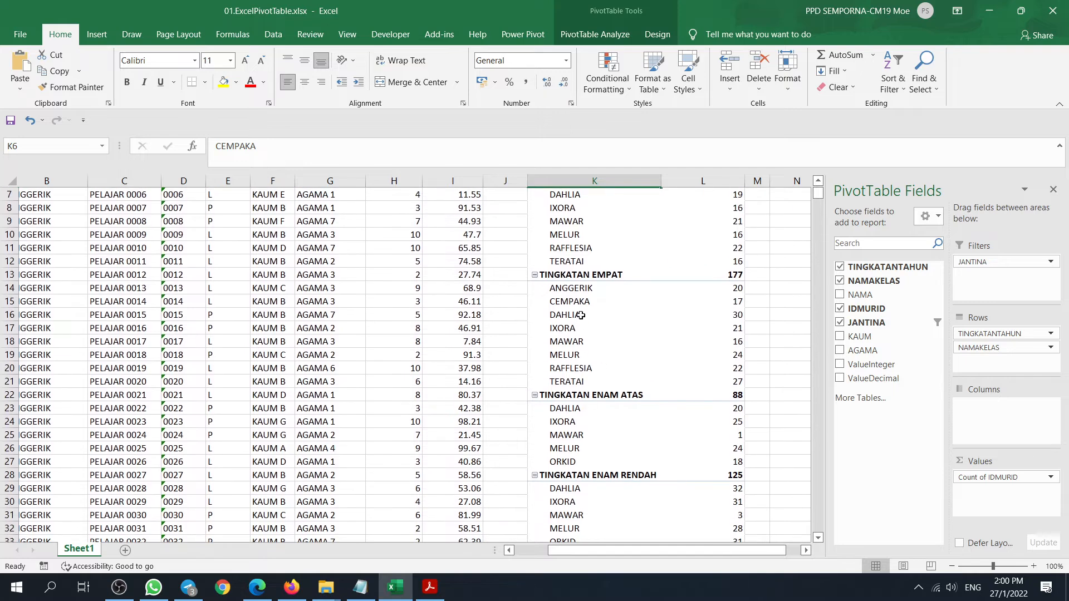
{"action": "left_click", "coordinate": [581, 289]}
{"action": "left_click", "coordinate": [592, 413]}
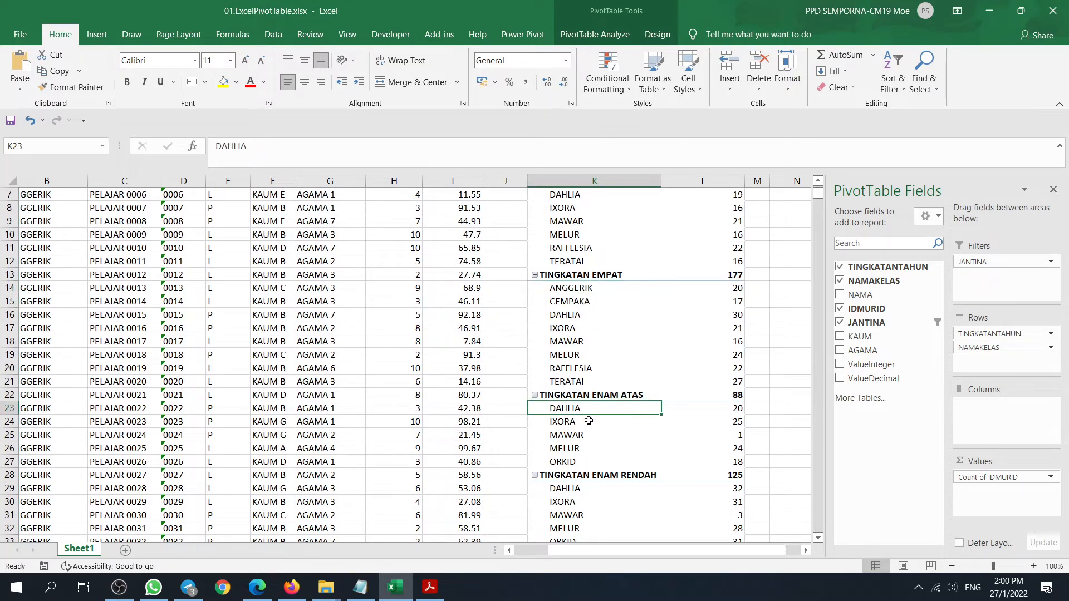
{"action": "scroll", "coordinate": [573, 402], "scroll_direction": "up", "scroll_amount": 2}
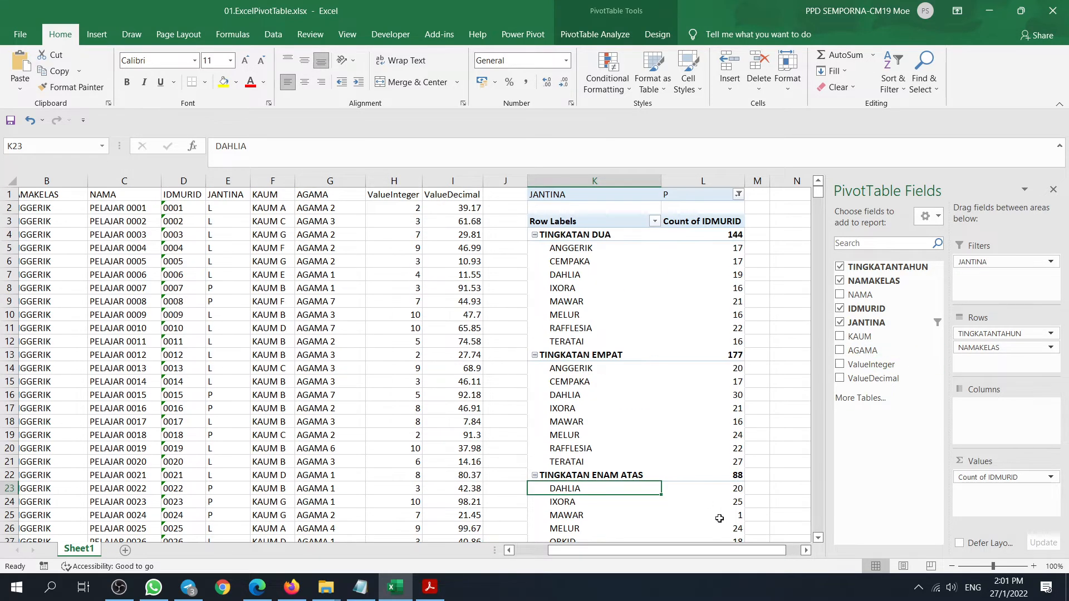
Reread the tingkatan 4 and tingkatan 5 condition in Acrobat Reader and return to the PivotTable in Excel.
{"action": "left_click_drag", "start_coordinate": [758, 554], "coordinate": [718, 555]}
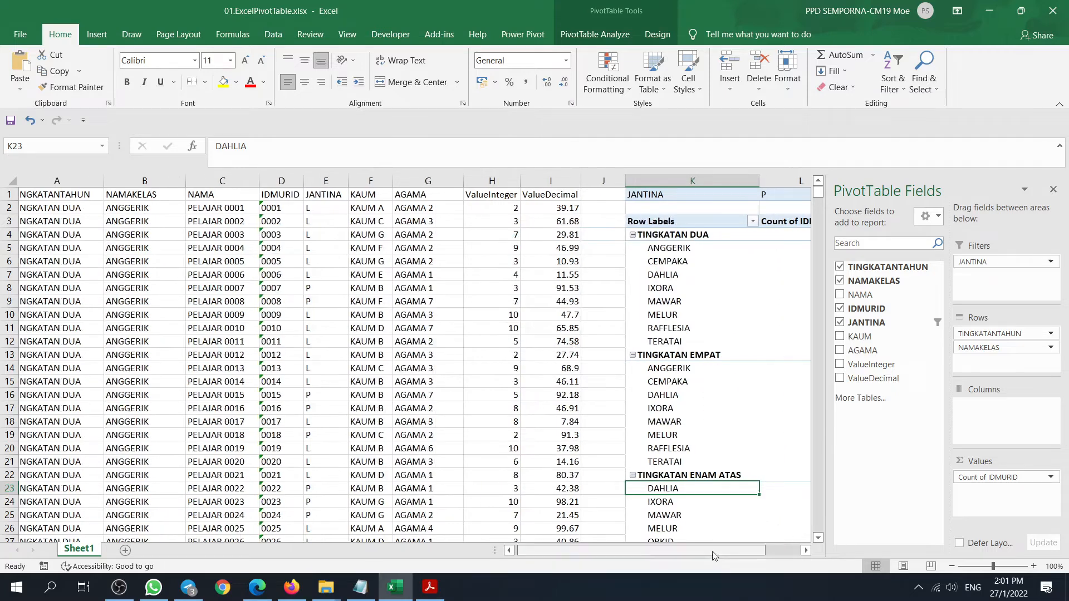
{"action": "left_click", "coordinate": [430, 587]}
{"action": "left_click_drag", "start_coordinate": [343, 337], "coordinate": [573, 339]}
{"action": "left_click", "coordinate": [557, 425]}
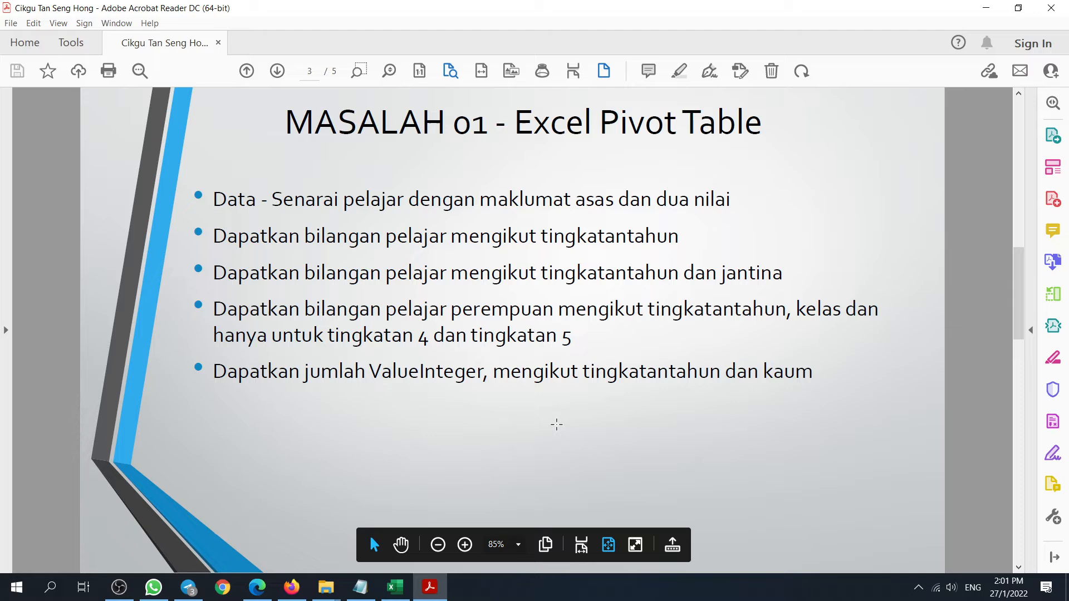
{"action": "left_click", "coordinate": [428, 595]}
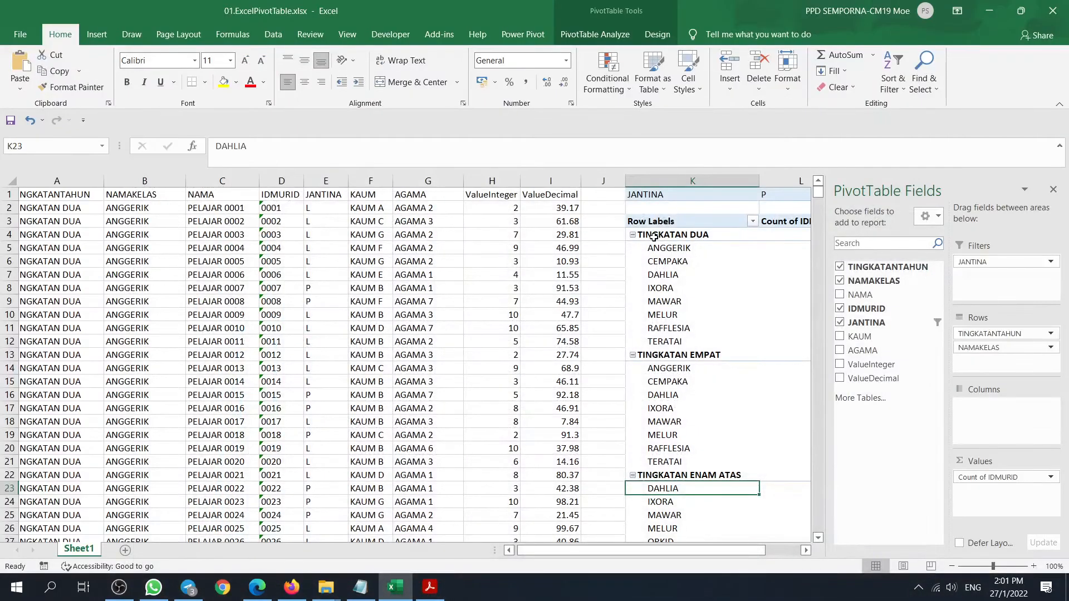
{"action": "left_click_drag", "start_coordinate": [720, 551], "coordinate": [764, 551]}
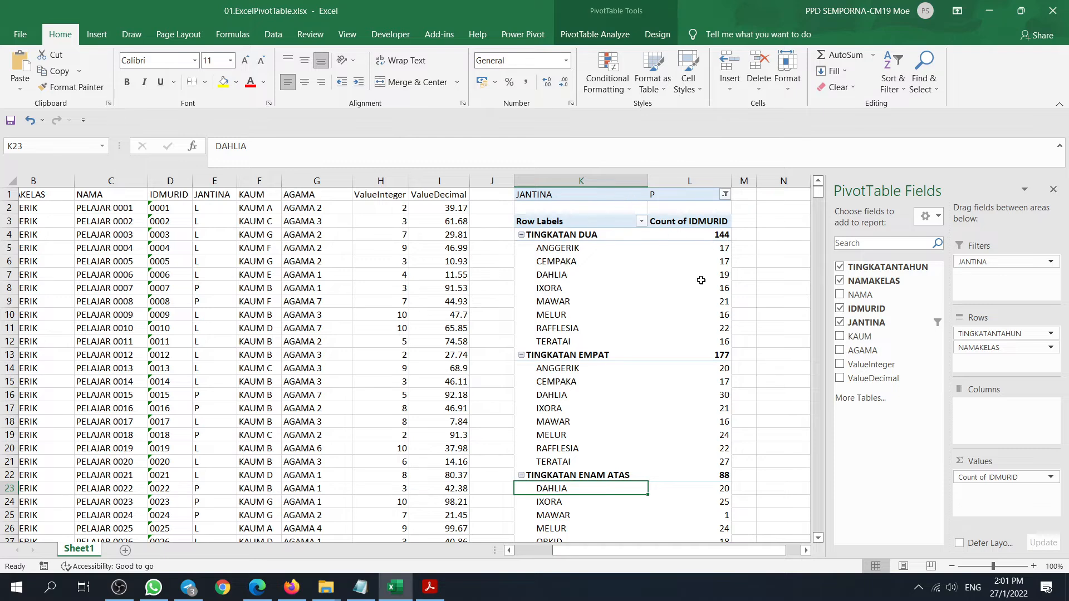
{"action": "left_click", "coordinate": [642, 221]}
{"action": "left_click", "coordinate": [641, 222]}
{"action": "left_click", "coordinate": [641, 222]}
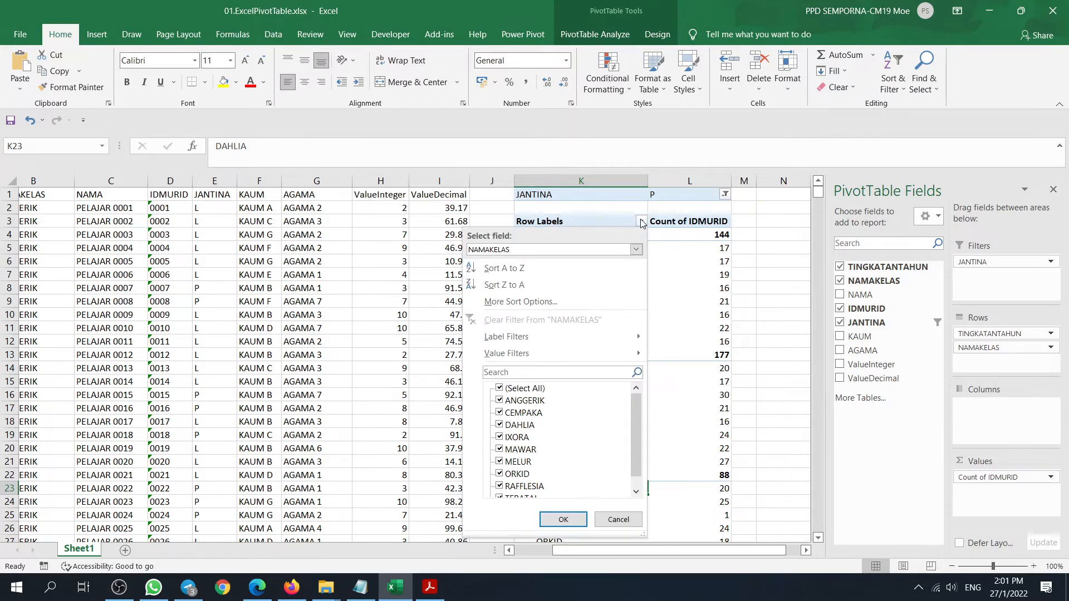
{"action": "left_click", "coordinate": [564, 520]}
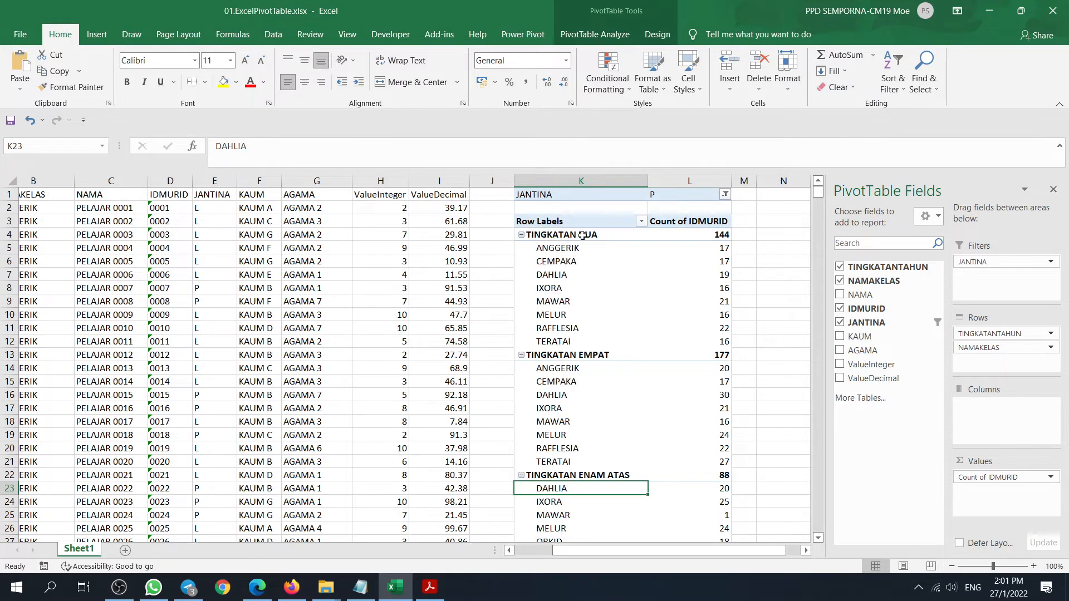
{"action": "left_click", "coordinate": [583, 236]}
{"action": "left_click", "coordinate": [639, 223]}
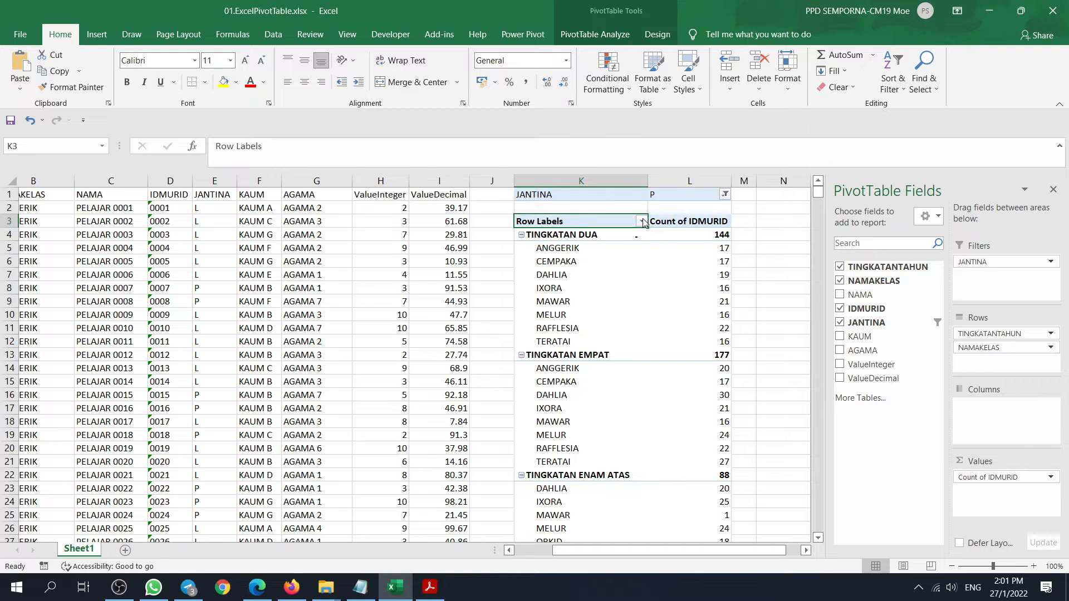
{"action": "left_click", "coordinate": [643, 222]}
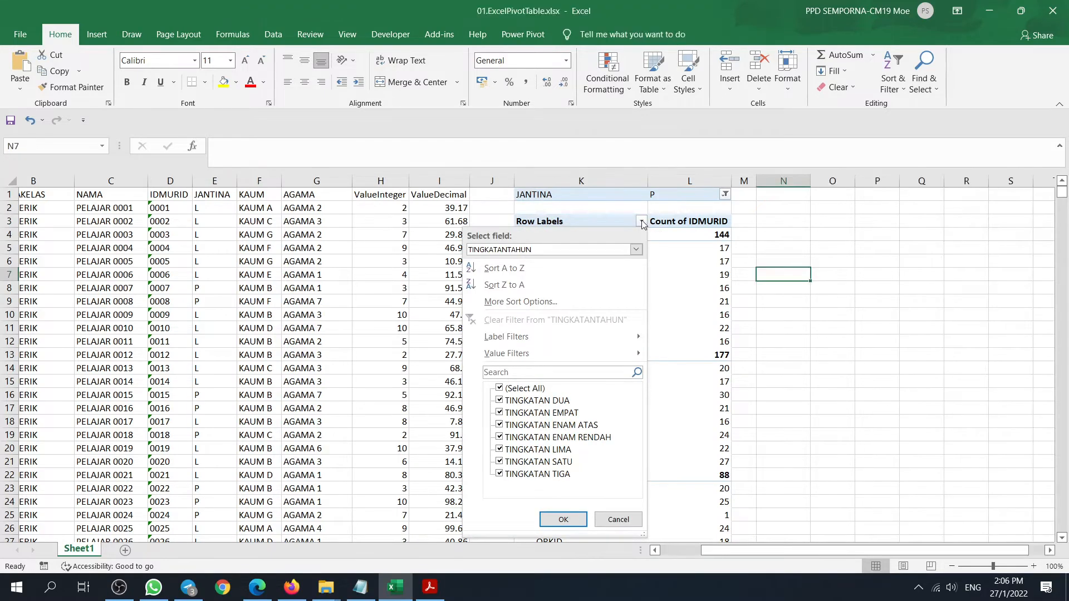
{"action": "left_click", "coordinate": [666, 261]}
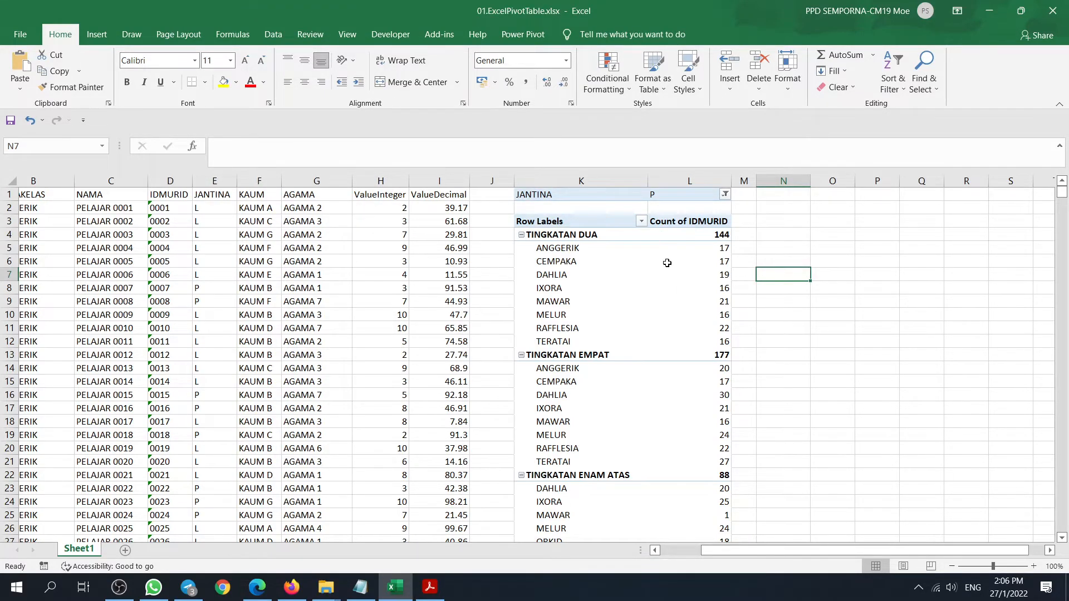
{"action": "left_click", "coordinate": [562, 248]}
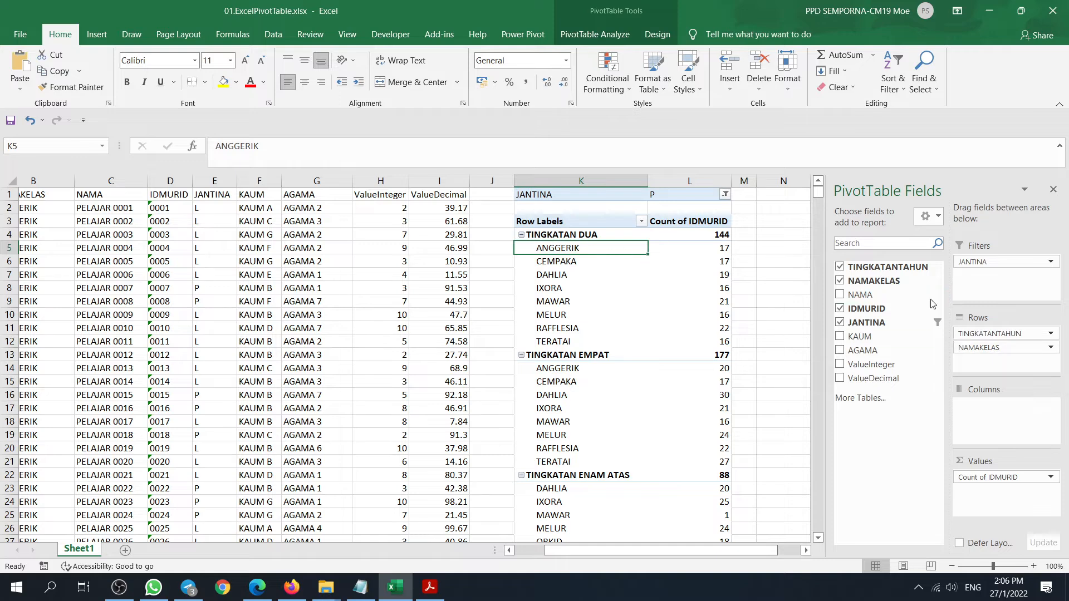
Filter the PivotTable's TINGKATANTAHUN rows to only TINGKATAN EMPAT and TINGKATAN LIMA.
{"action": "left_click", "coordinate": [606, 235]}
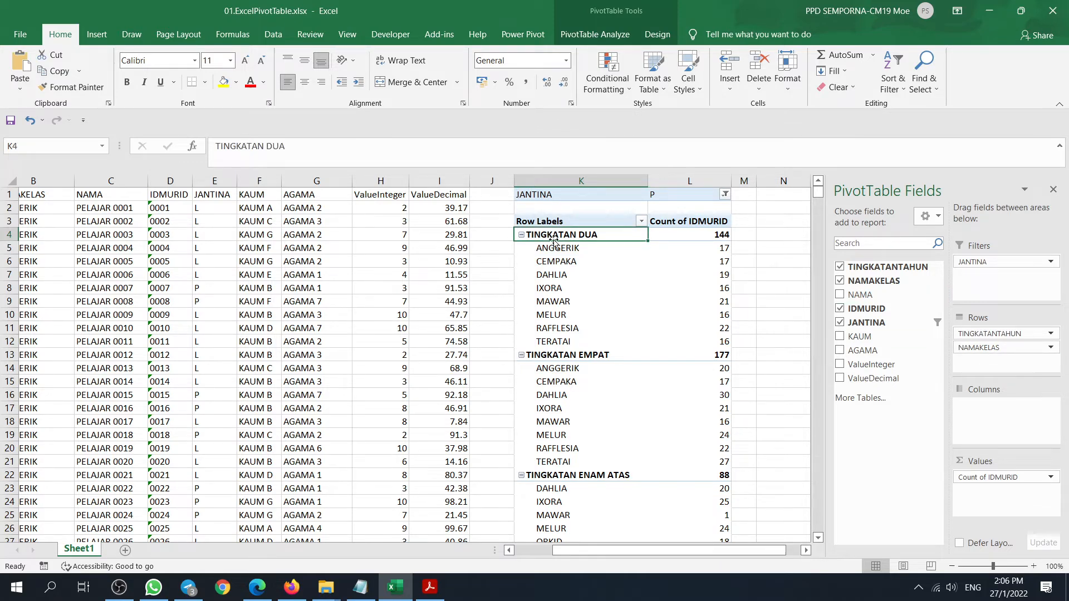
{"action": "left_click", "coordinate": [641, 222]}
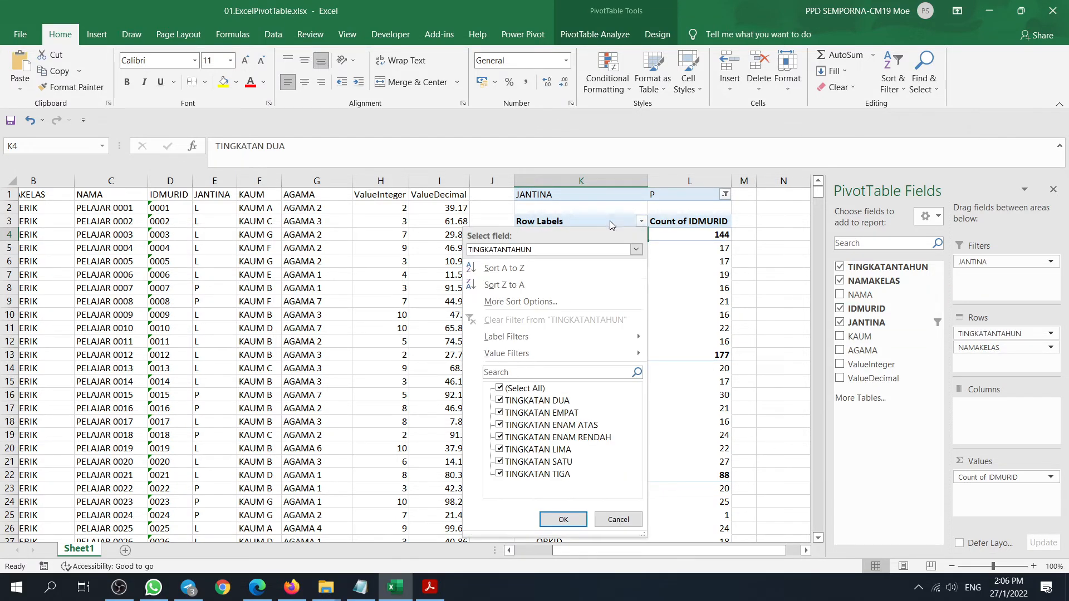
{"action": "left_click", "coordinate": [636, 250]}
{"action": "left_click", "coordinate": [636, 250]}
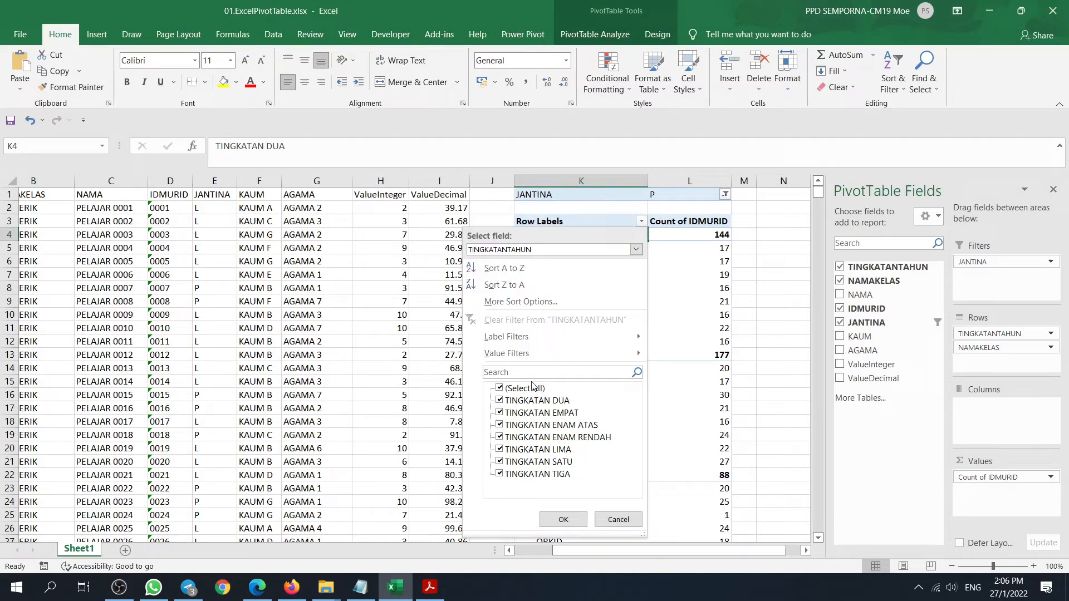
{"action": "left_click", "coordinate": [500, 389]}
{"action": "left_click", "coordinate": [499, 413]}
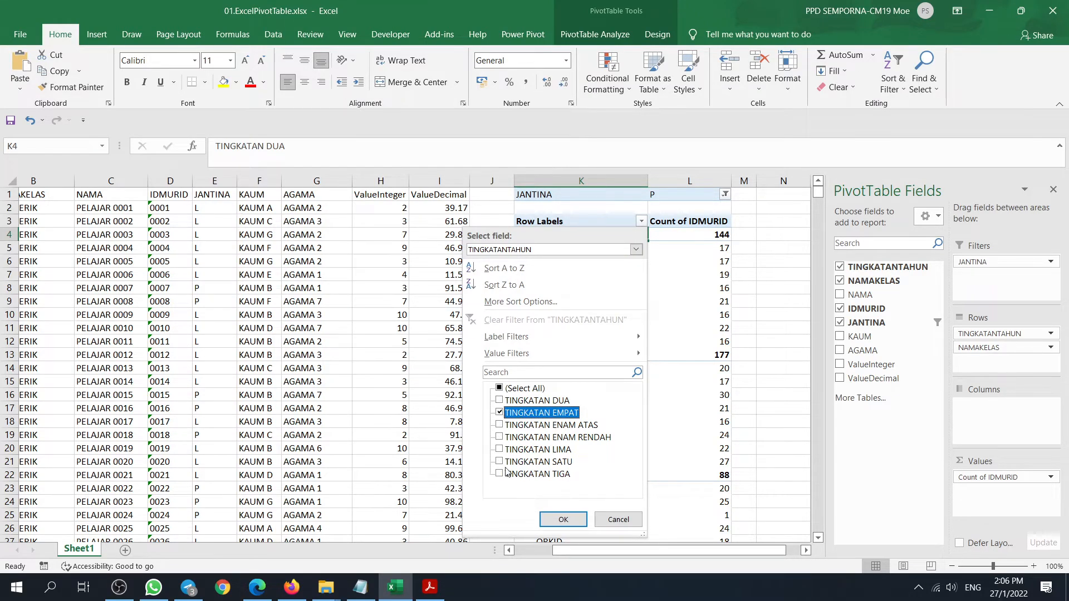
{"action": "left_click", "coordinate": [500, 450]}
{"action": "left_click", "coordinate": [563, 520]}
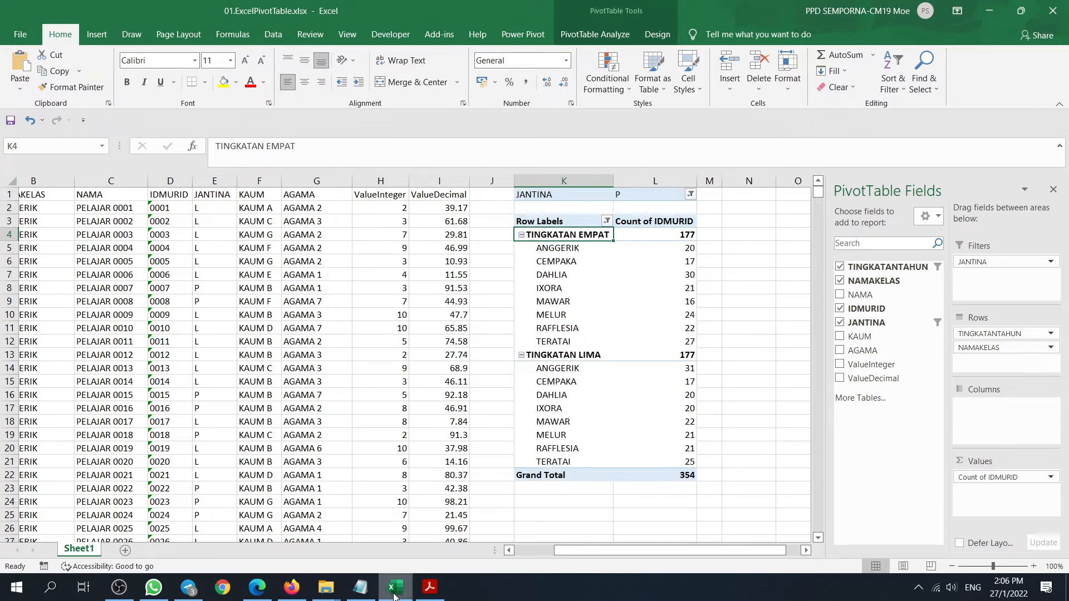
Read the ValueInteger by tingkatantahun and kaum task in Acrobat Reader and locate the ValueInteger column in the Excel data.
{"action": "left_click", "coordinate": [430, 587]}
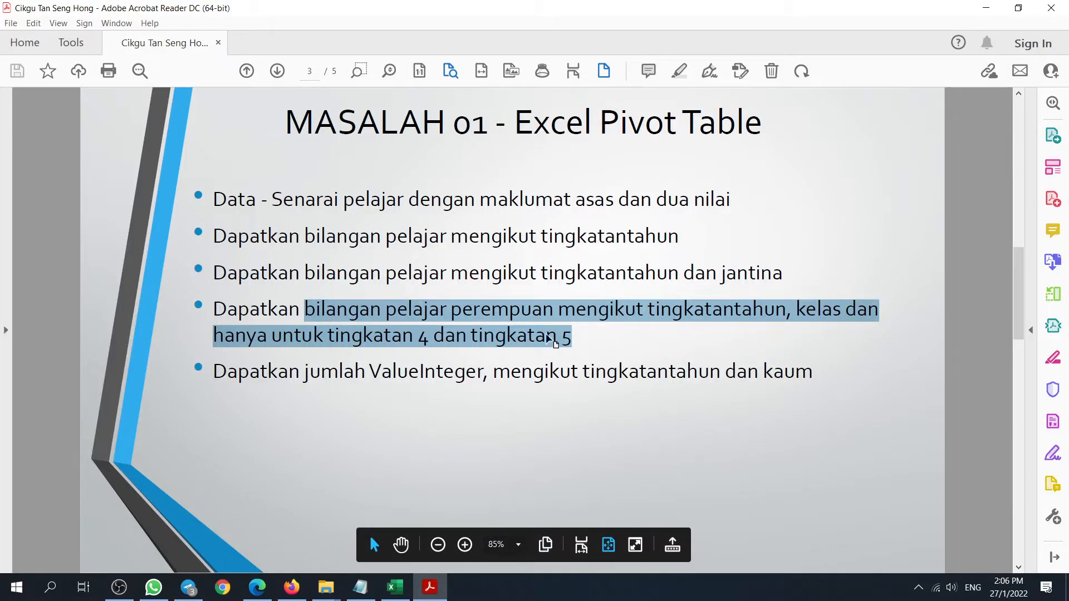
{"action": "left_click", "coordinate": [381, 361]}
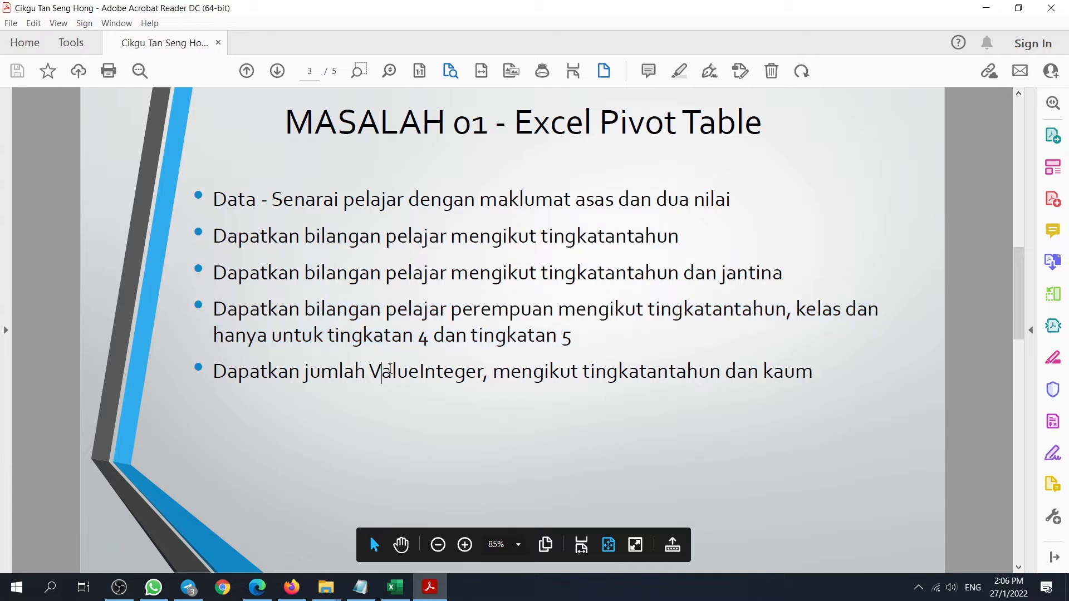
{"action": "left_click_drag", "start_coordinate": [382, 370], "coordinate": [484, 370]}
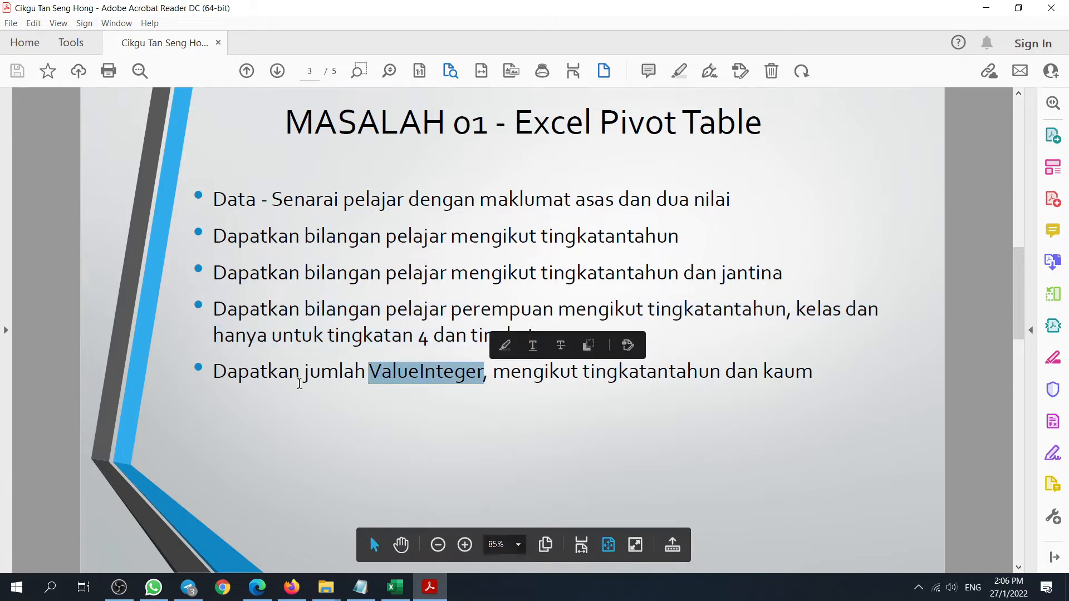
{"action": "left_click_drag", "start_coordinate": [304, 371], "coordinate": [478, 371]}
{"action": "left_click", "coordinate": [394, 587]}
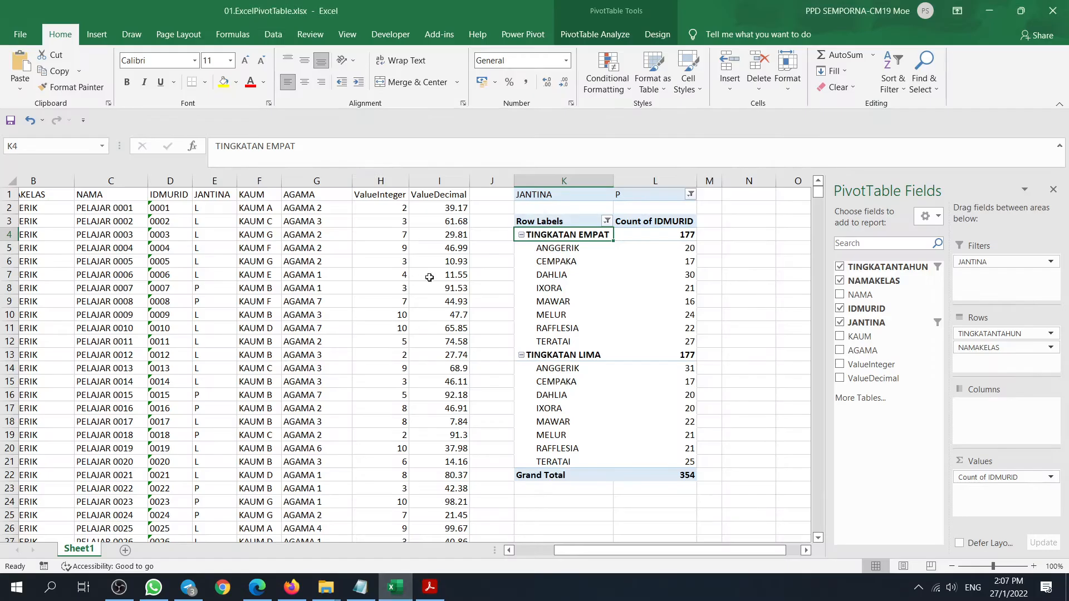
{"action": "left_click", "coordinate": [382, 182]}
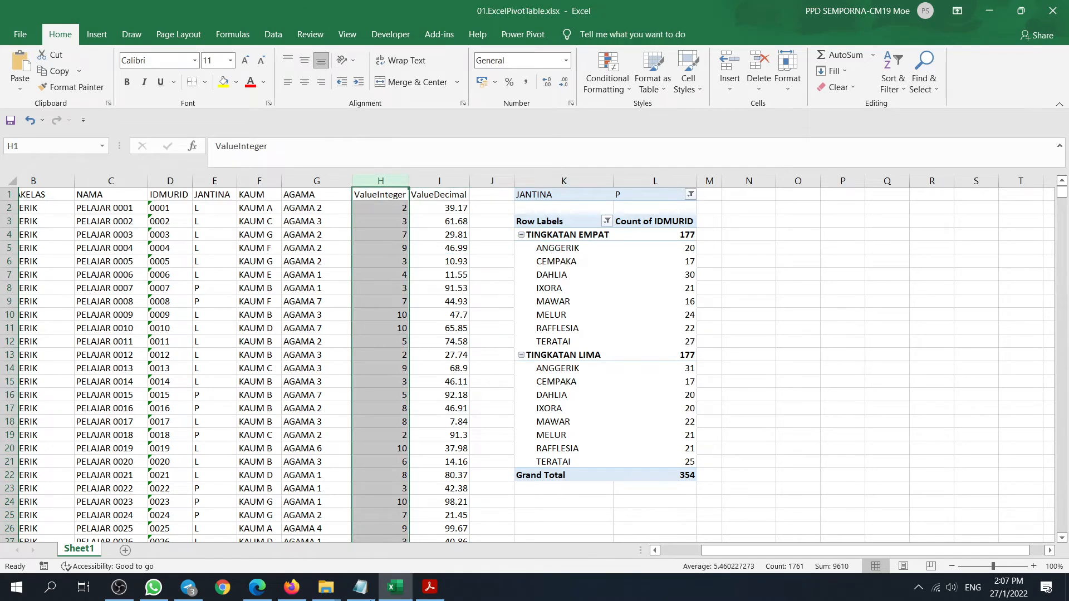
{"action": "left_click", "coordinate": [430, 587]}
{"action": "left_click_drag", "start_coordinate": [583, 370], "coordinate": [806, 372]}
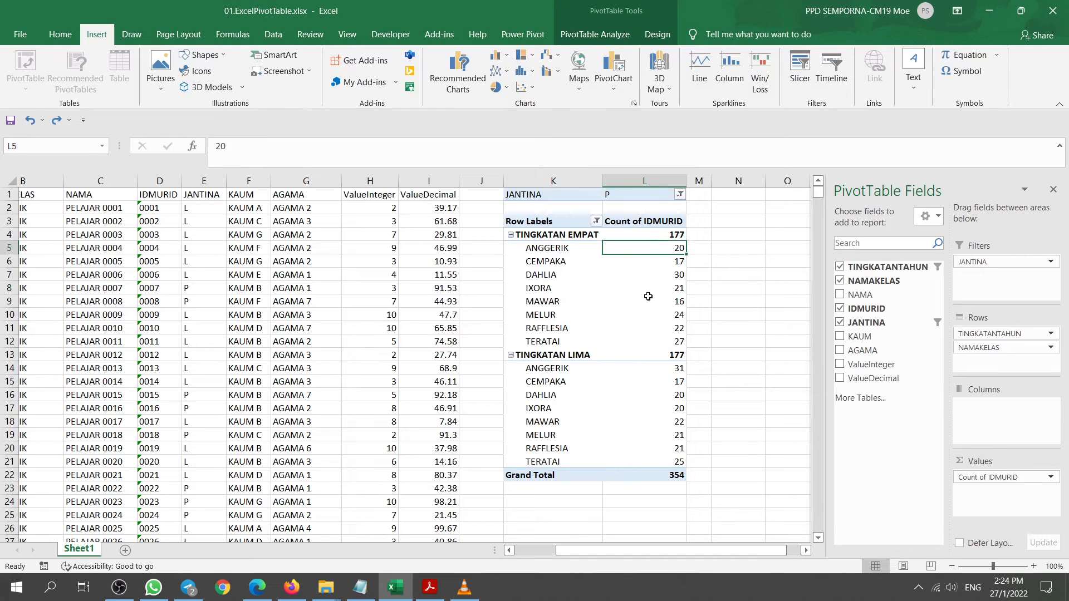
Remove TINGKATANTAHUN and NAMAKELAS from the PivotTable's rows and JANTINA from its filters in Excel.
{"action": "left_click_drag", "start_coordinate": [646, 288], "coordinate": [648, 301]}
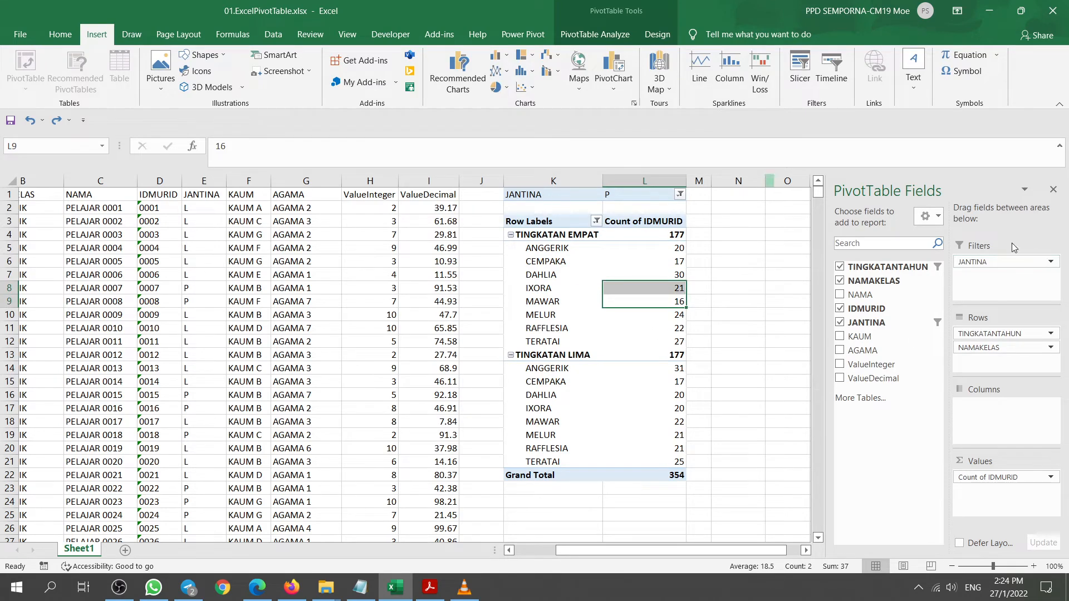
{"action": "left_click", "coordinate": [1050, 333]}
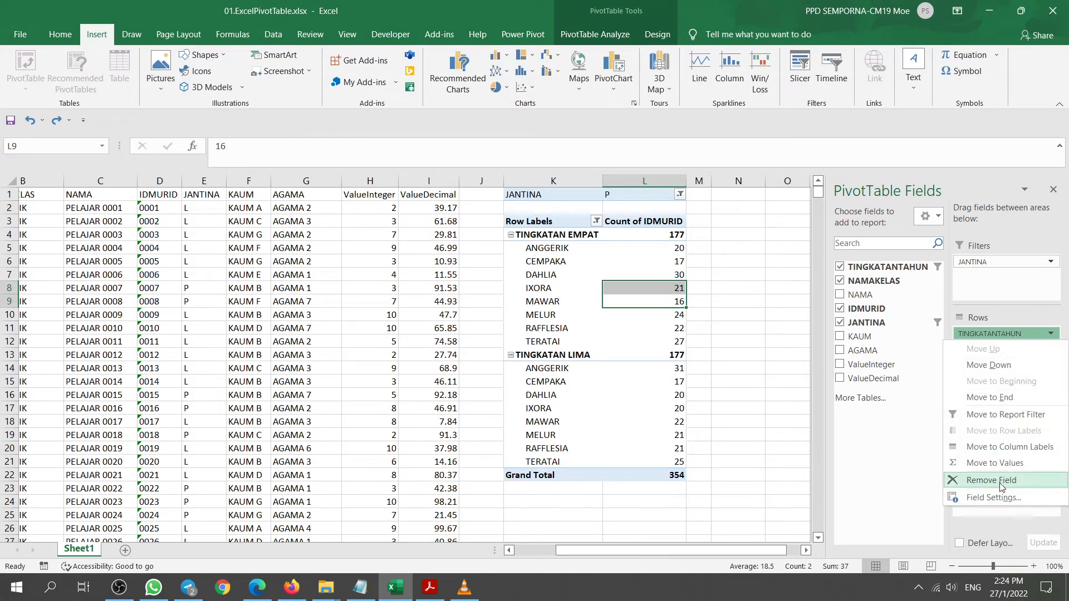
{"action": "left_click", "coordinate": [996, 481]}
{"action": "left_click", "coordinate": [1050, 334]}
{"action": "left_click", "coordinate": [1005, 480]}
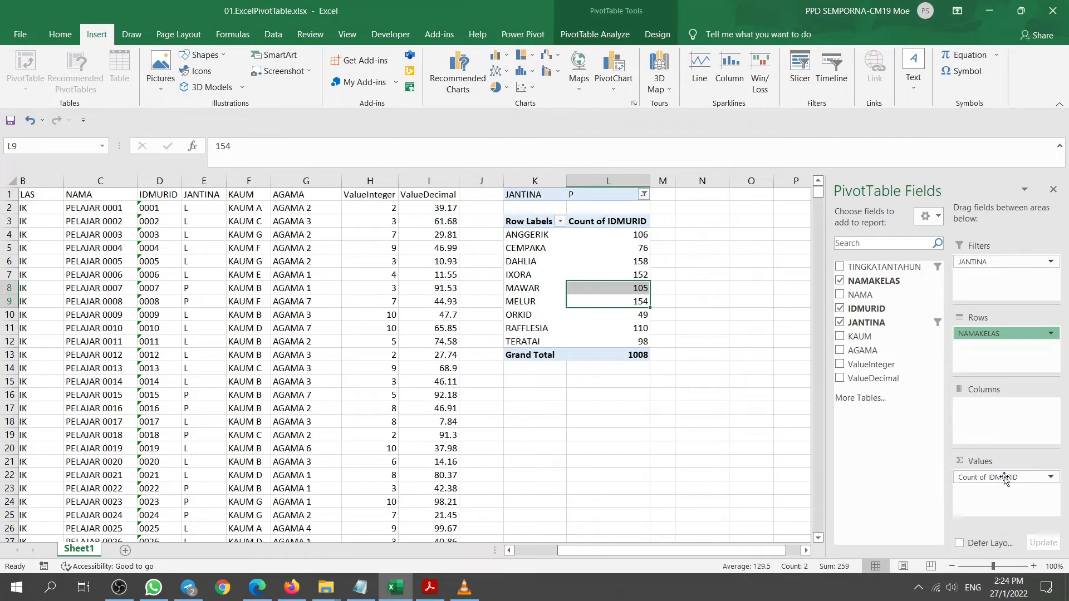
{"action": "left_click", "coordinate": [1050, 261]}
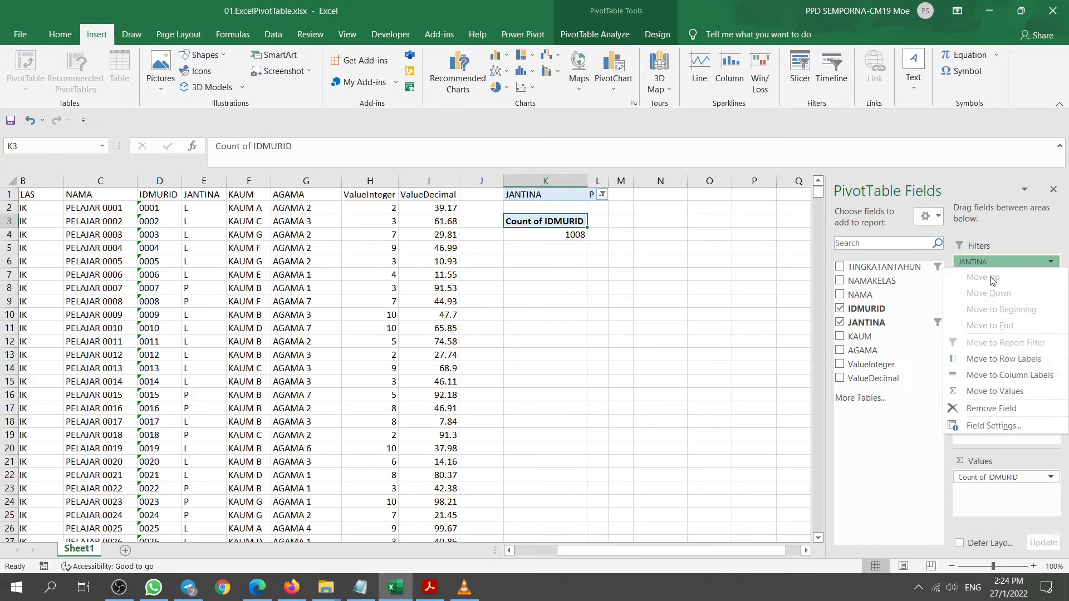
{"action": "left_click", "coordinate": [991, 408]}
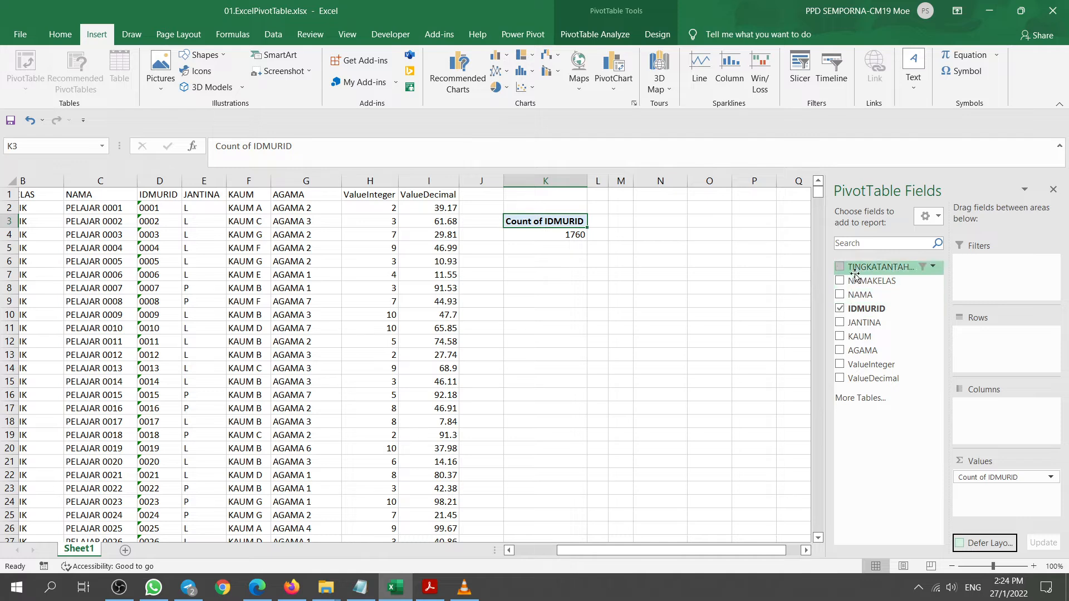
Add TINGKATANTAHUN to the PivotTable's rows and reset its filter to include all levels.
{"action": "left_click_drag", "start_coordinate": [856, 269], "coordinate": [974, 350]}
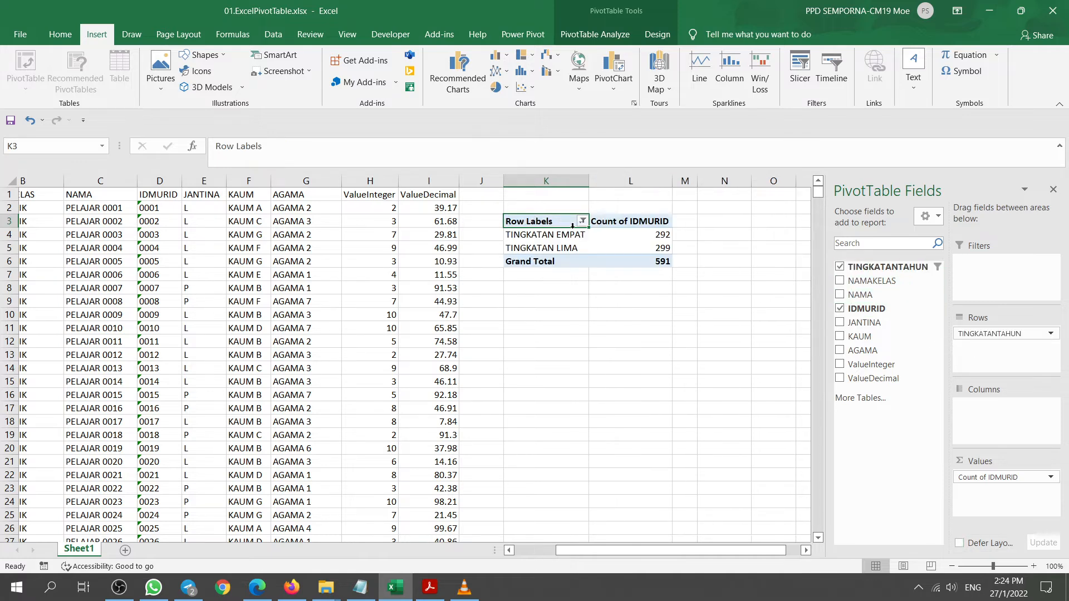
{"action": "left_click", "coordinate": [582, 221]}
{"action": "left_click", "coordinate": [440, 356]}
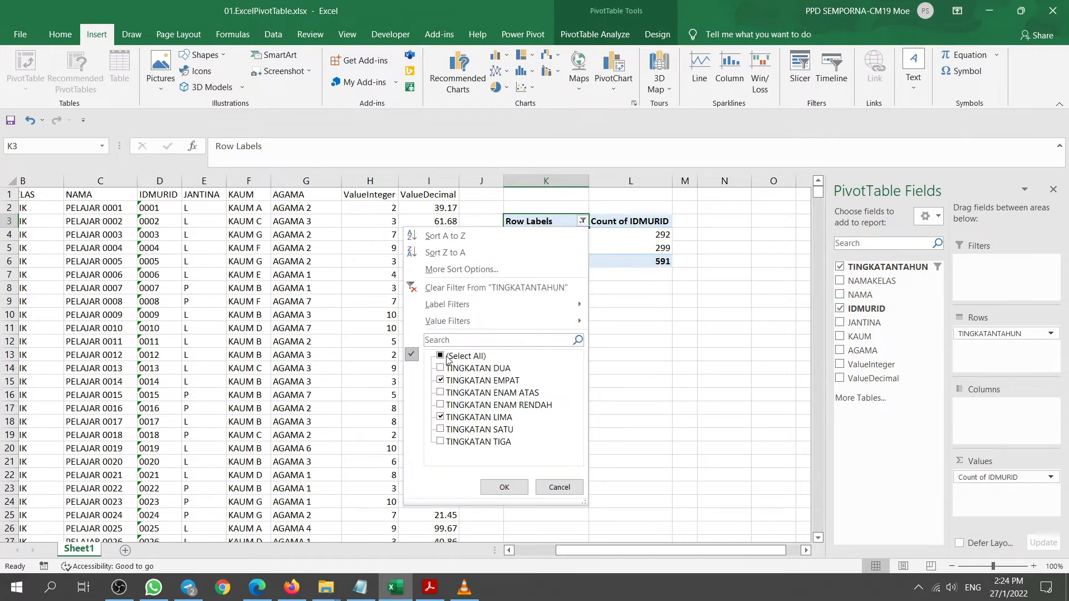
{"action": "left_click", "coordinate": [506, 487]}
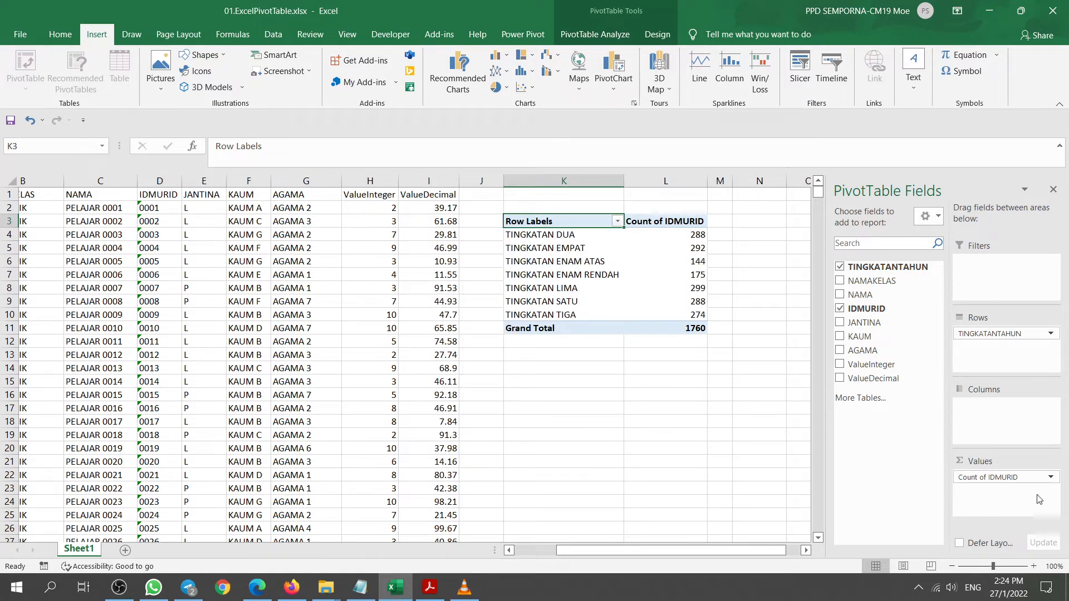
Replace the IDMURID count in the PivotTable's values with the sum of ValueInteger.
{"action": "left_click", "coordinate": [1041, 477]}
{"action": "left_click", "coordinate": [1002, 443]}
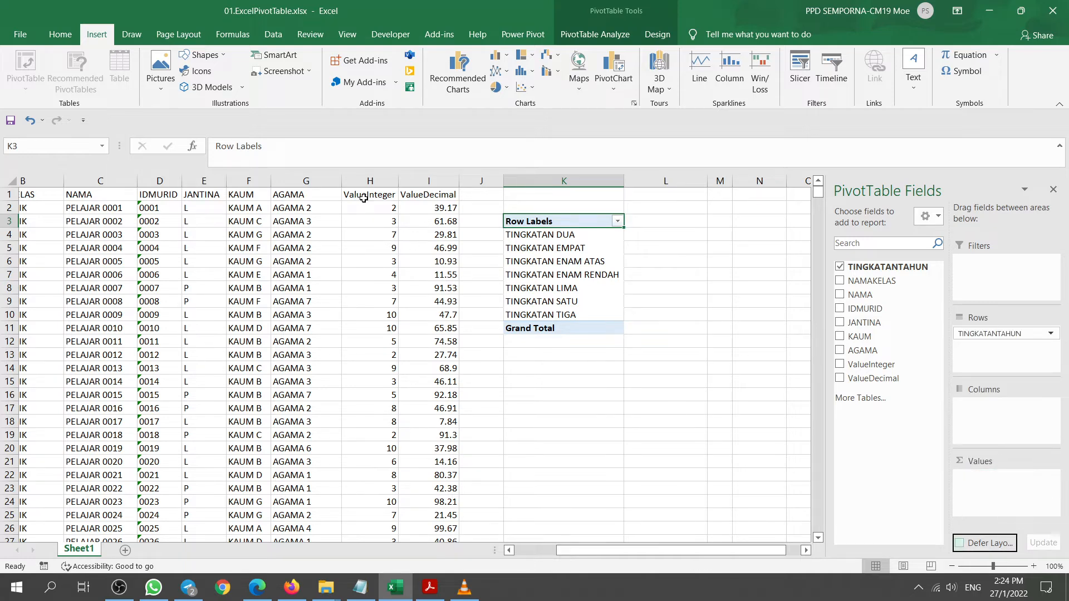
{"action": "left_click_drag", "start_coordinate": [871, 364], "coordinate": [1018, 492]}
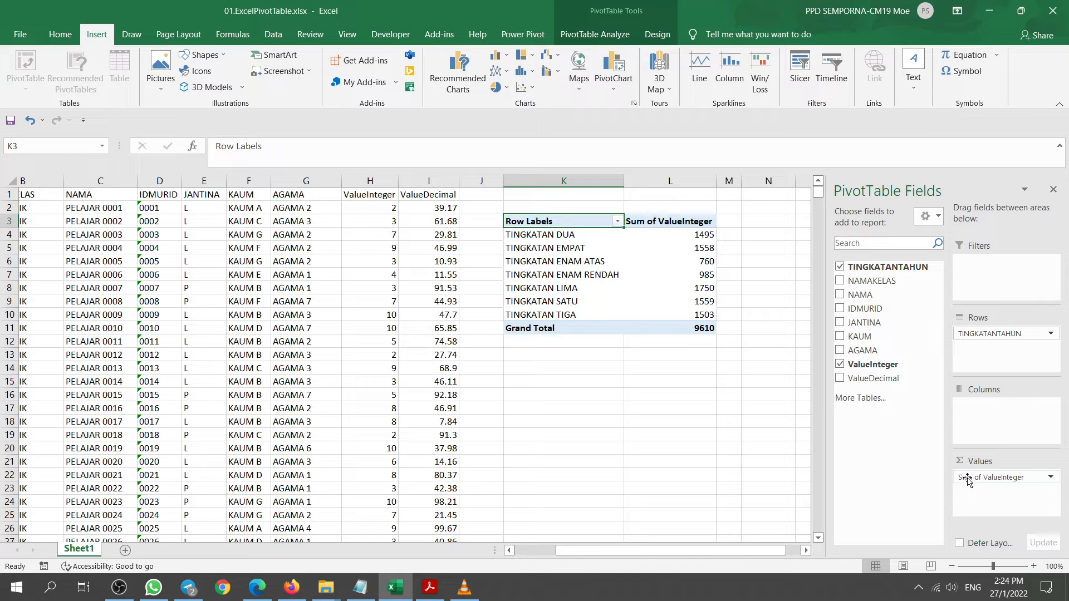
Review the summary calculations offered in the value field settings of ValueInteger and leave them unchanged.
{"action": "left_click", "coordinate": [1050, 479]}
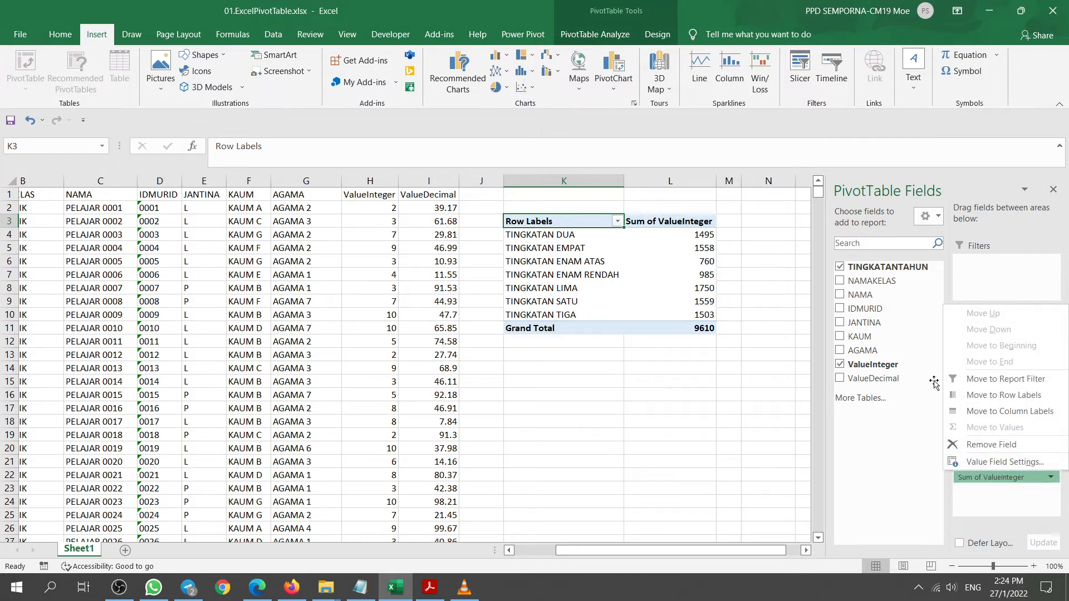
{"action": "left_click", "coordinate": [1005, 462]}
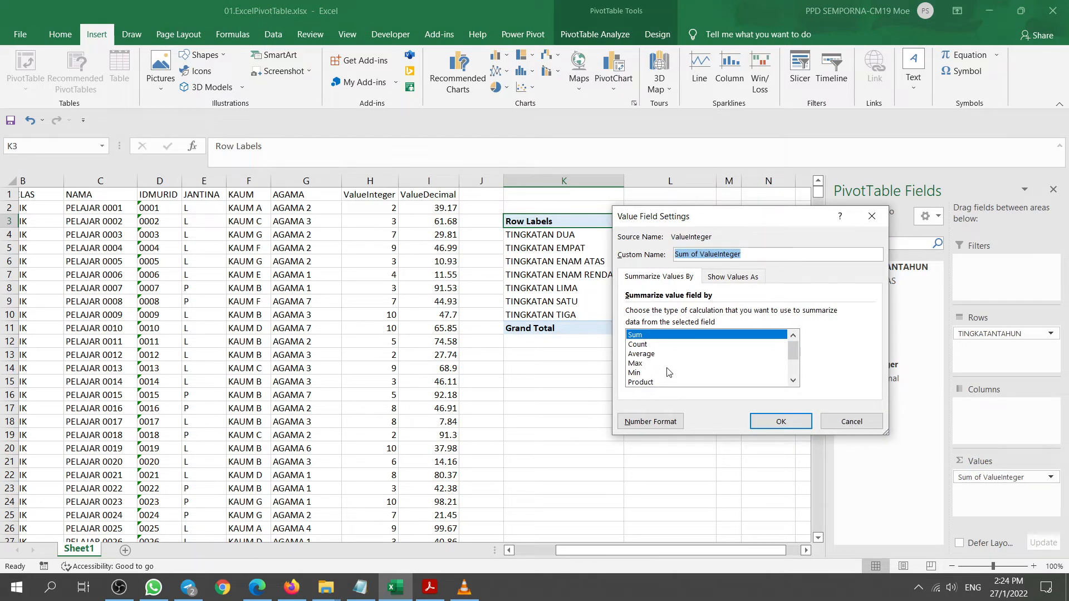
{"action": "mouse_move", "coordinate": [793, 352]}
{"action": "left_mouse_down"}
{"action": "mouse_move", "coordinate": [793, 365]}
{"action": "mouse_move", "coordinate": [793, 352]}
{"action": "left_mouse_up"}
{"action": "left_click", "coordinate": [847, 422]}
{"action": "left_click", "coordinate": [730, 380]}
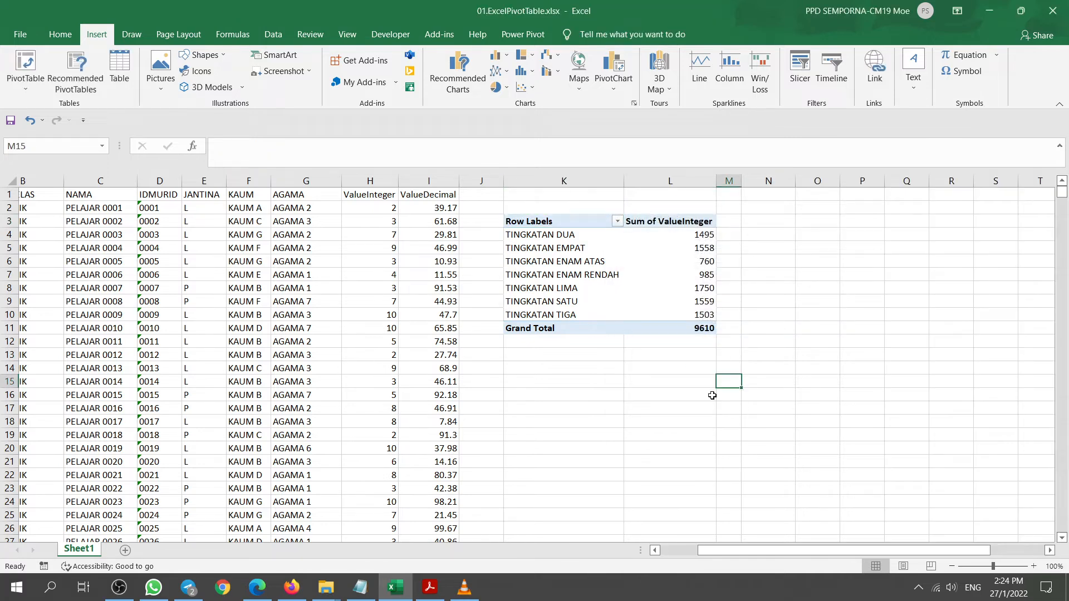
Recheck the task in Acrobat Reader and, back in Excel, add KAUM to the PivotTable's columns.
{"action": "left_click", "coordinate": [429, 588]}
{"action": "scroll", "coordinate": [740, 418], "scroll_direction": "down", "scroll_amount": 3}
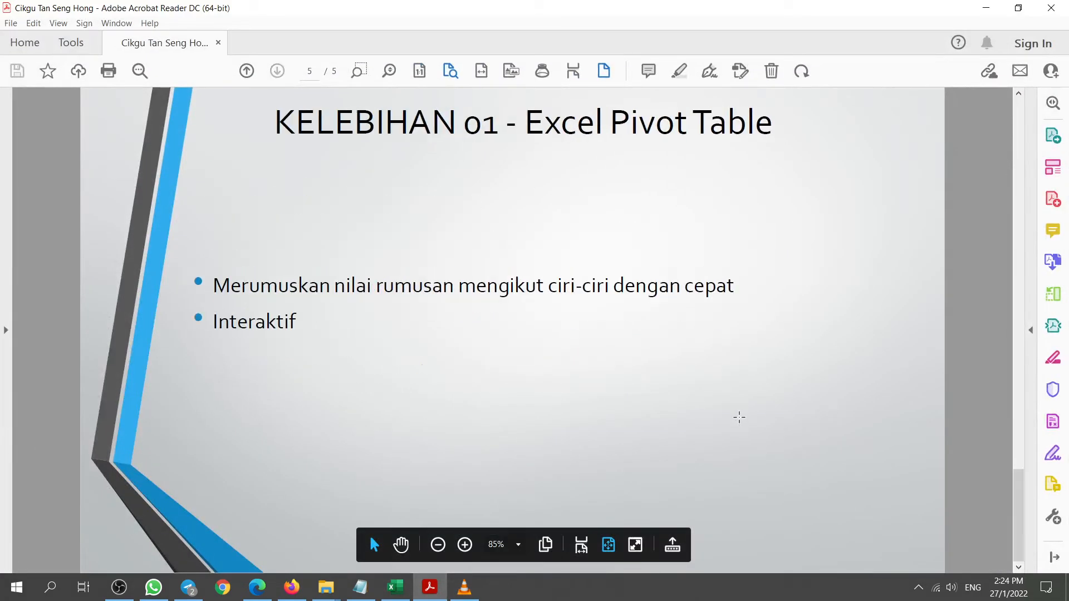
{"action": "scroll", "coordinate": [548, 399], "scroll_direction": "up", "scroll_amount": 2}
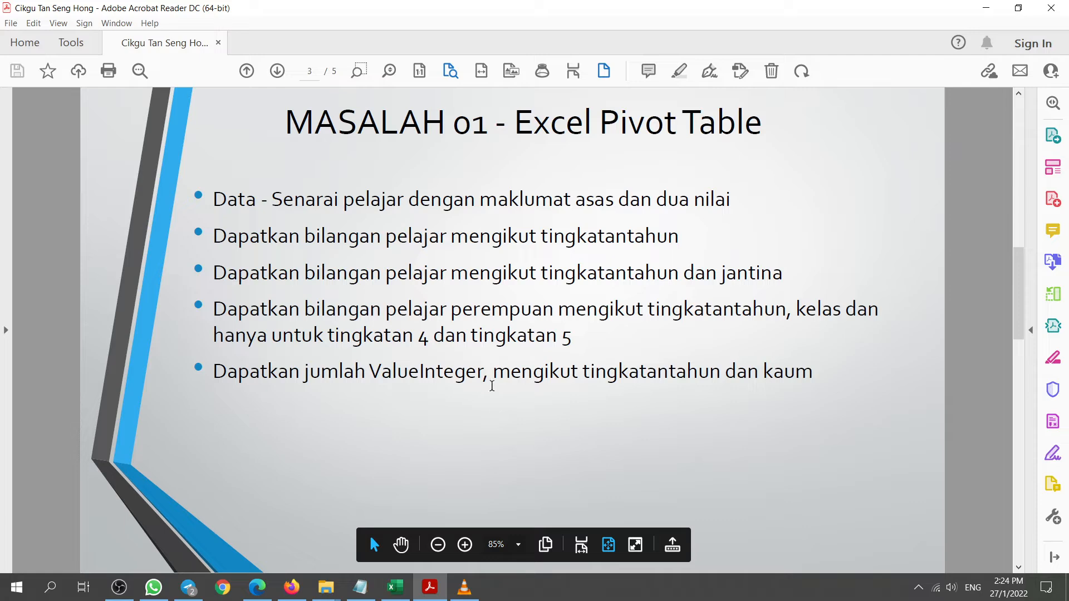
{"action": "left_click", "coordinate": [395, 588]}
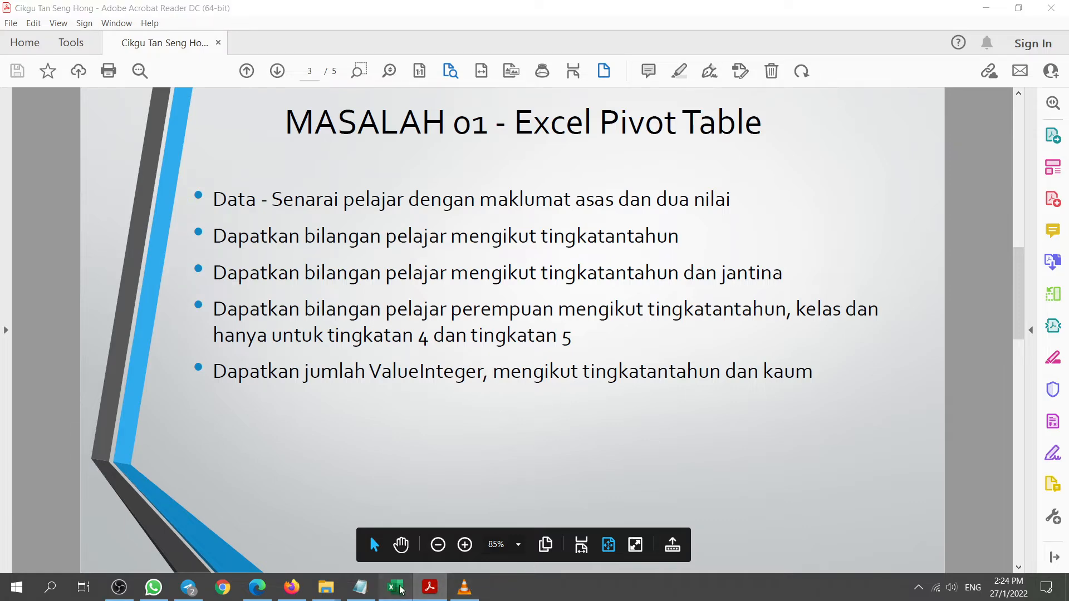
{"action": "left_click", "coordinate": [602, 261]}
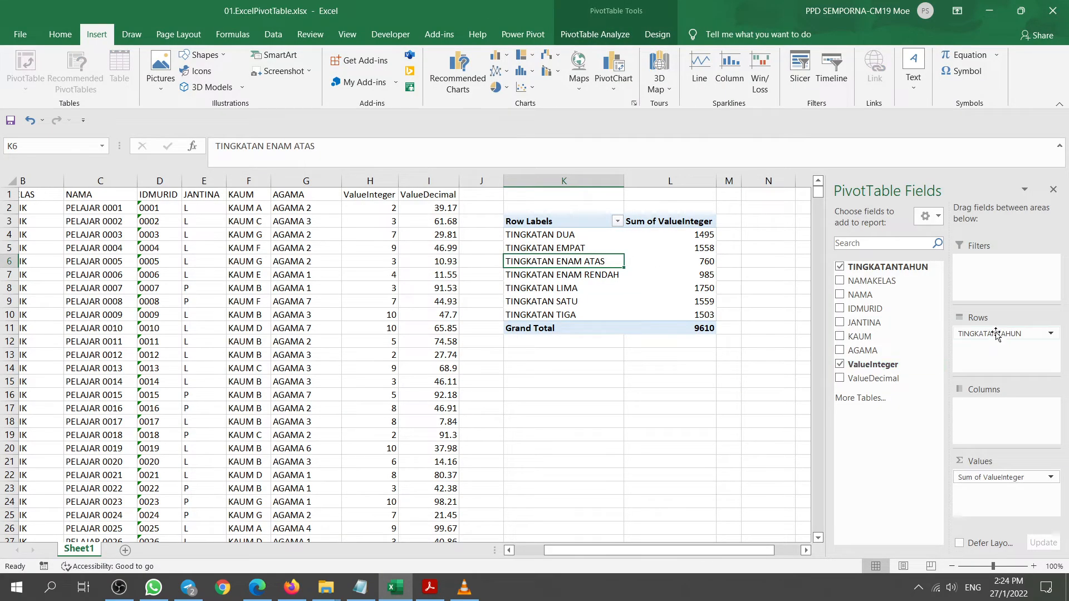
{"action": "left_click_drag", "start_coordinate": [858, 338], "coordinate": [996, 412]}
Examine the ValueInteger sums across all KAUM columns and compare the PivotTable with the source student list.
{"action": "left_click_drag", "start_coordinate": [678, 553], "coordinate": [769, 551]}
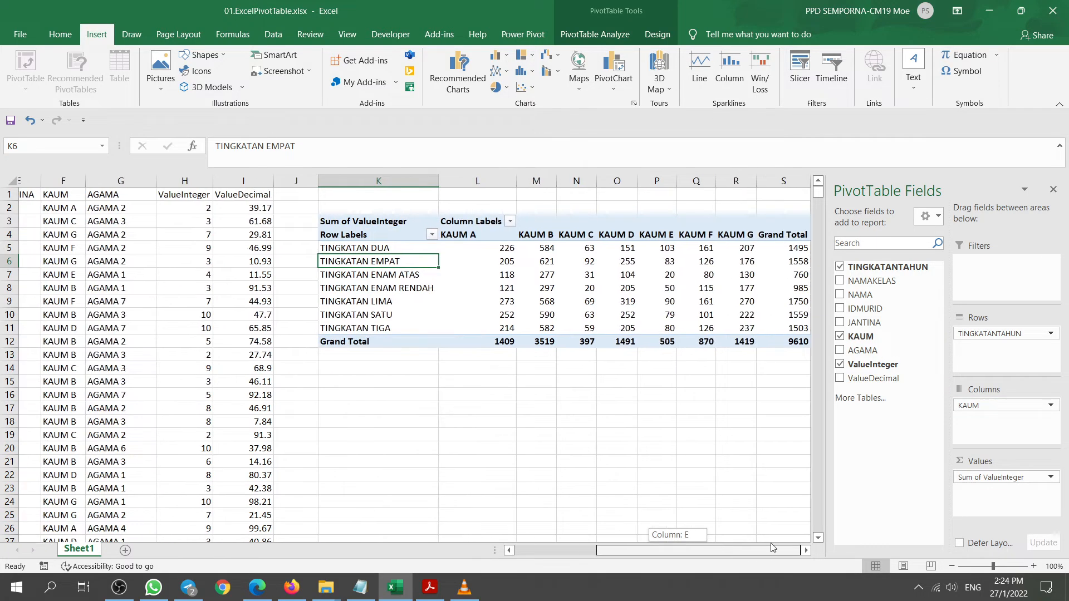
{"action": "mouse_move", "coordinate": [1012, 419]}
{"action": "left_mouse_down"}
{"action": "mouse_move", "coordinate": [1005, 410]}
{"action": "mouse_move", "coordinate": [1025, 356]}
{"action": "mouse_move", "coordinate": [1006, 384]}
{"action": "mouse_move", "coordinate": [1029, 429]}
{"action": "left_mouse_up"}
{"action": "scroll", "coordinate": [573, 345], "scroll_direction": "down", "scroll_amount": 5}
{"action": "scroll", "coordinate": [573, 345], "scroll_direction": "up", "scroll_amount": 5}
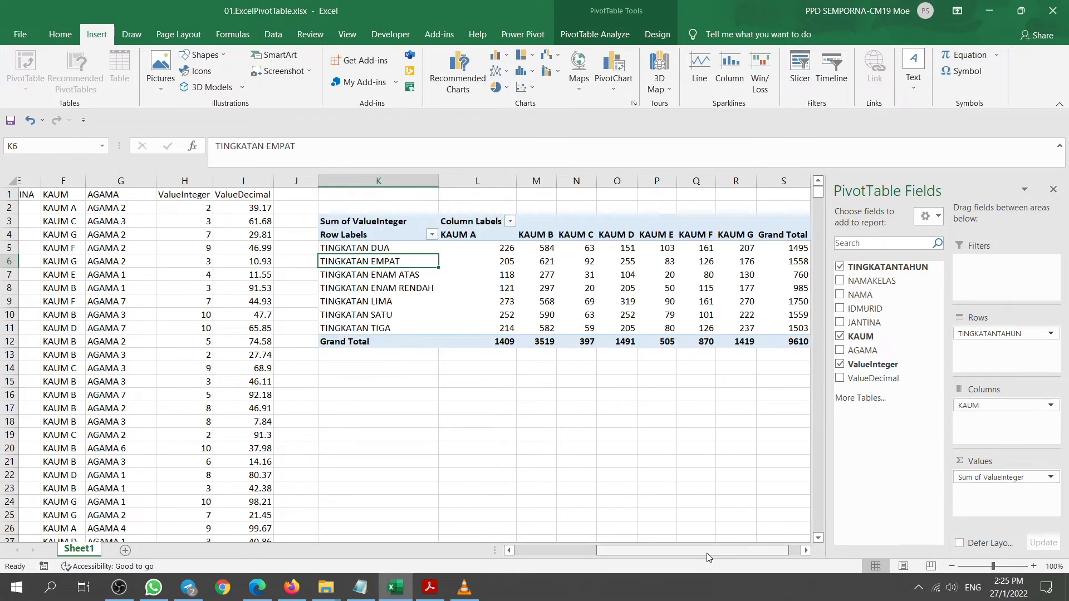
{"action": "scroll", "coordinate": [709, 558], "scroll_direction": "right", "scroll_amount": 1}
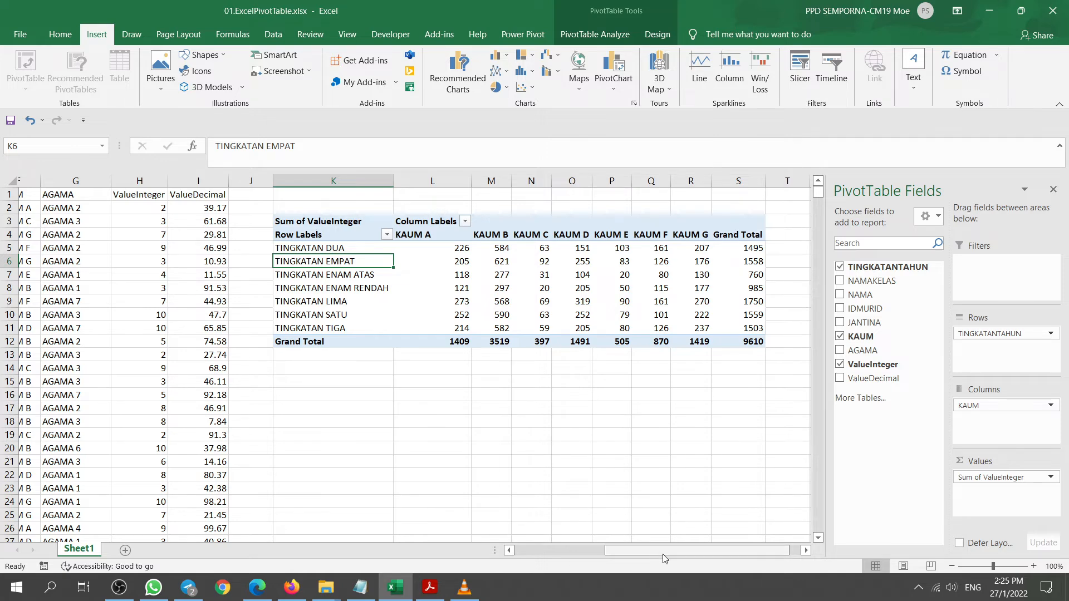
{"action": "left_click_drag", "start_coordinate": [708, 554], "coordinate": [303, 343]}
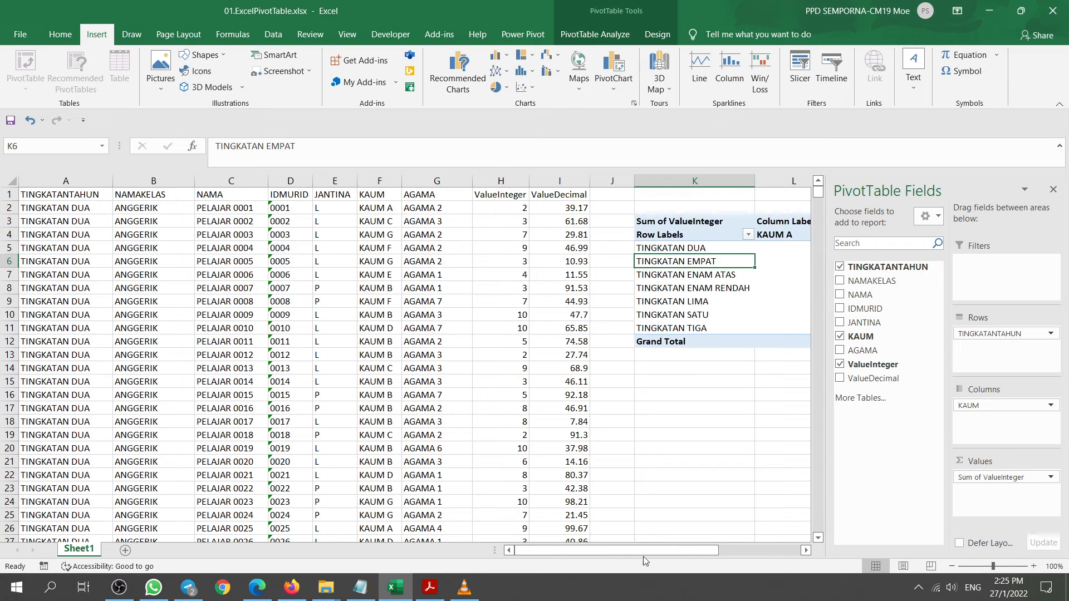
{"action": "left_click_drag", "start_coordinate": [645, 552], "coordinate": [726, 553]}
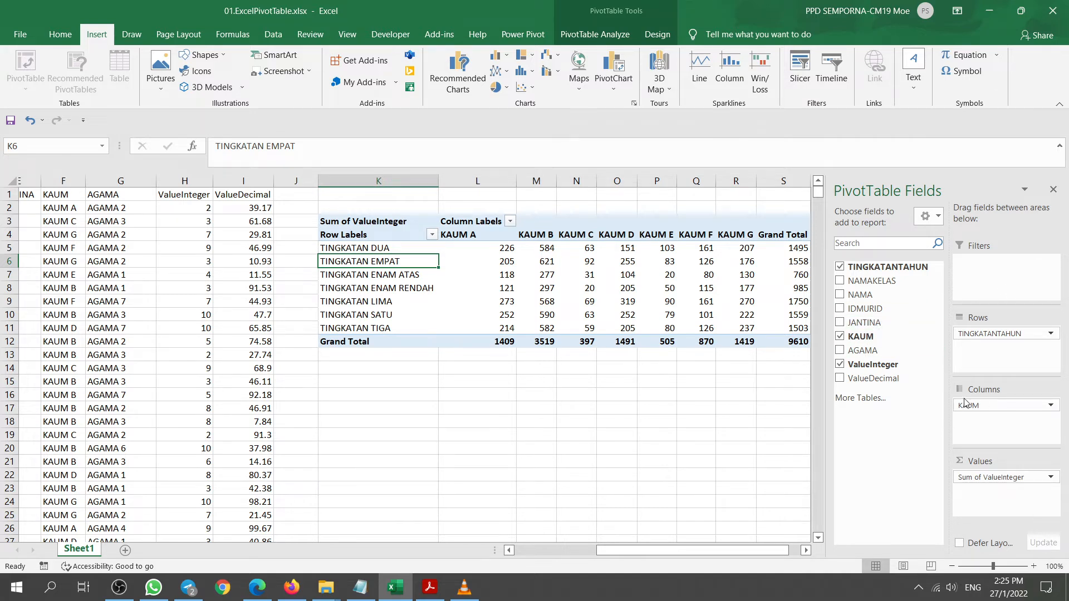
Review the Senarai Keperluan page in Acrobat Reader and check the signed-in account on the office.com home page in Edge.
{"action": "left_click", "coordinate": [437, 592]}
{"action": "scroll", "coordinate": [688, 327], "scroll_direction": "up", "scroll_amount": 1}
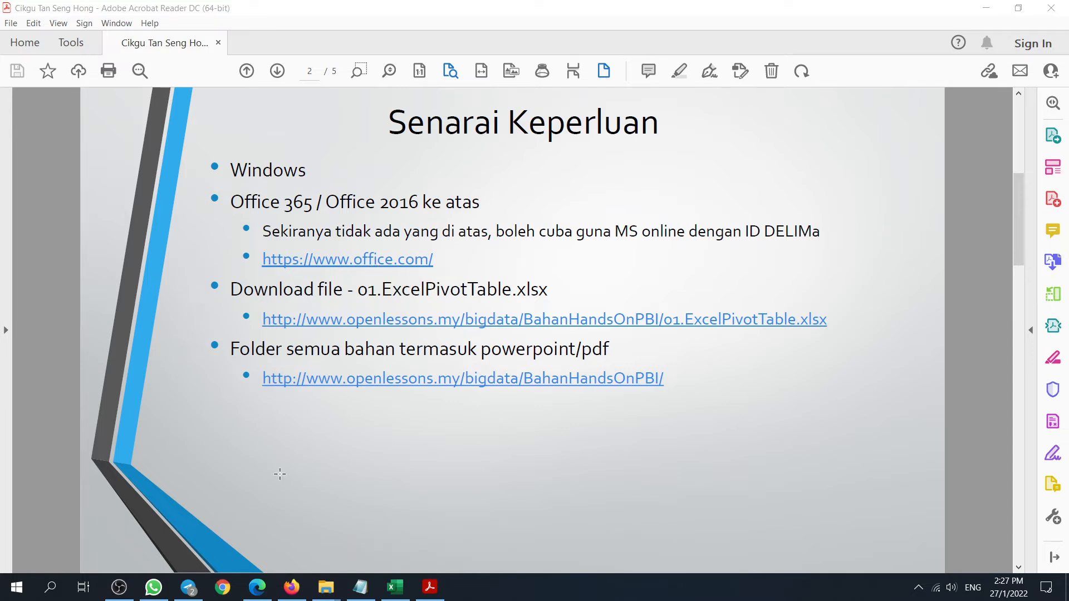
{"action": "left_click", "coordinate": [258, 588]}
{"action": "left_click", "coordinate": [111, 11]}
{"action": "left_click_drag", "start_coordinate": [233, 35], "coordinate": [131, 35]}
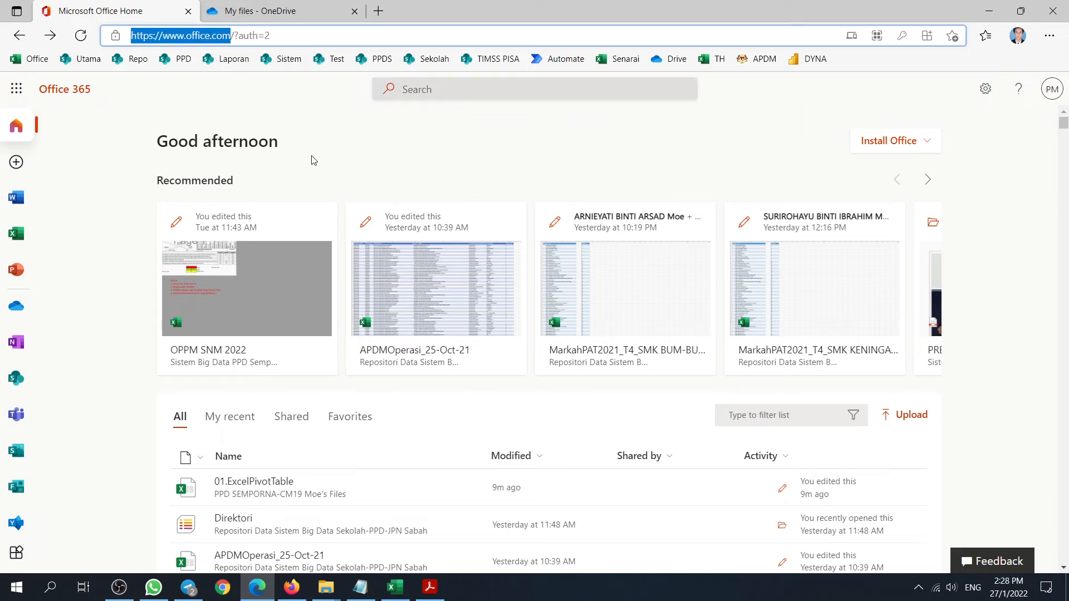
{"action": "left_click", "coordinate": [1053, 92]}
{"action": "left_click", "coordinate": [1053, 91]}
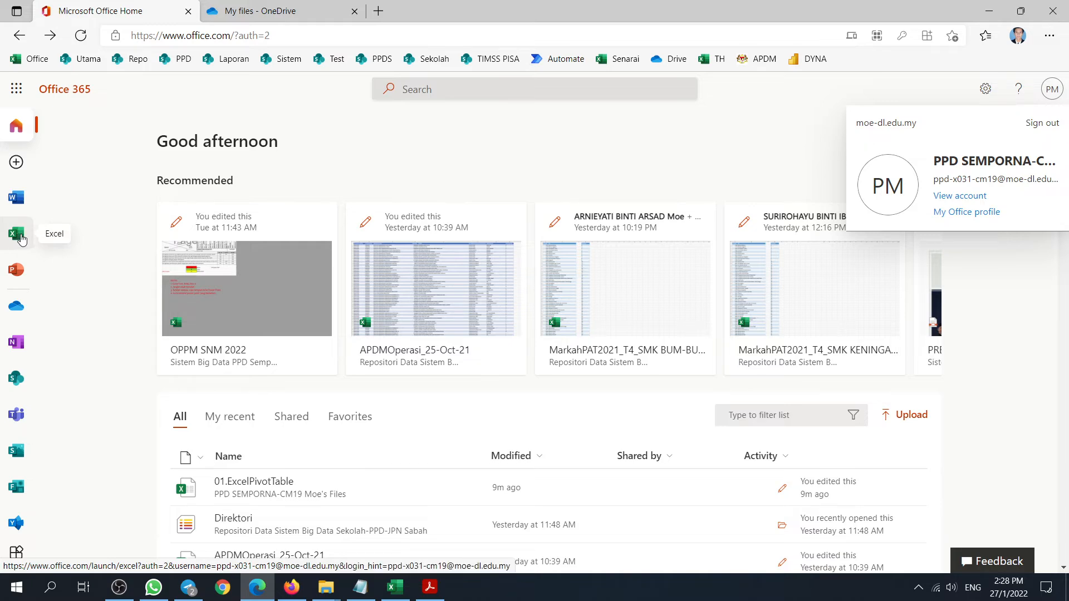
Look at the workbook in Excel and bring up the BahanHandsOnPBI folder holding 01.ExcelPivotTable.xlsx in File Explorer.
{"action": "left_click", "coordinate": [395, 594]}
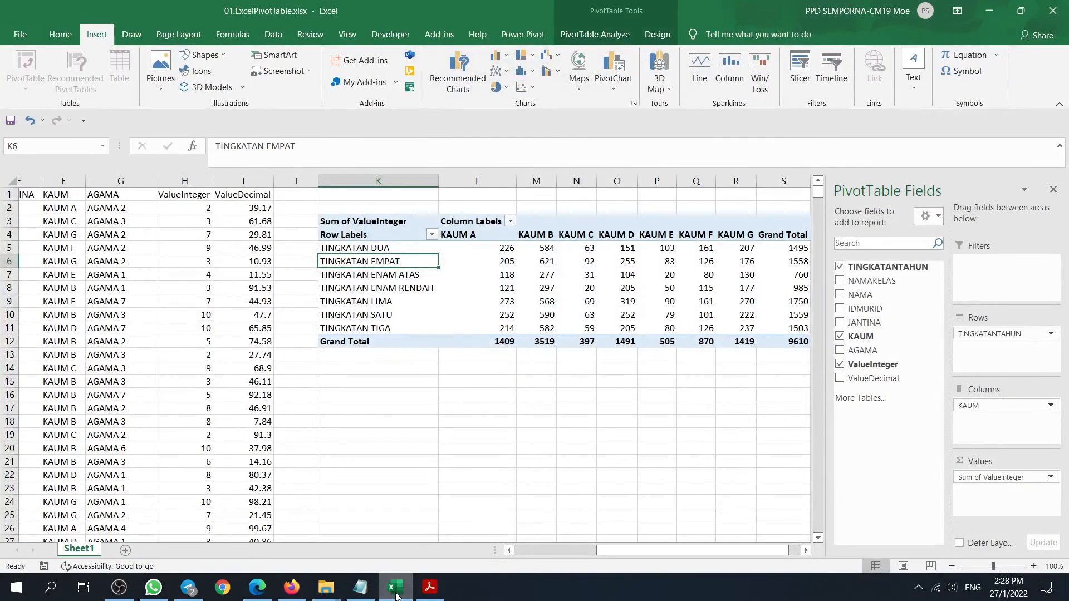
{"action": "left_click", "coordinate": [396, 593]}
{"action": "left_click", "coordinate": [256, 518]}
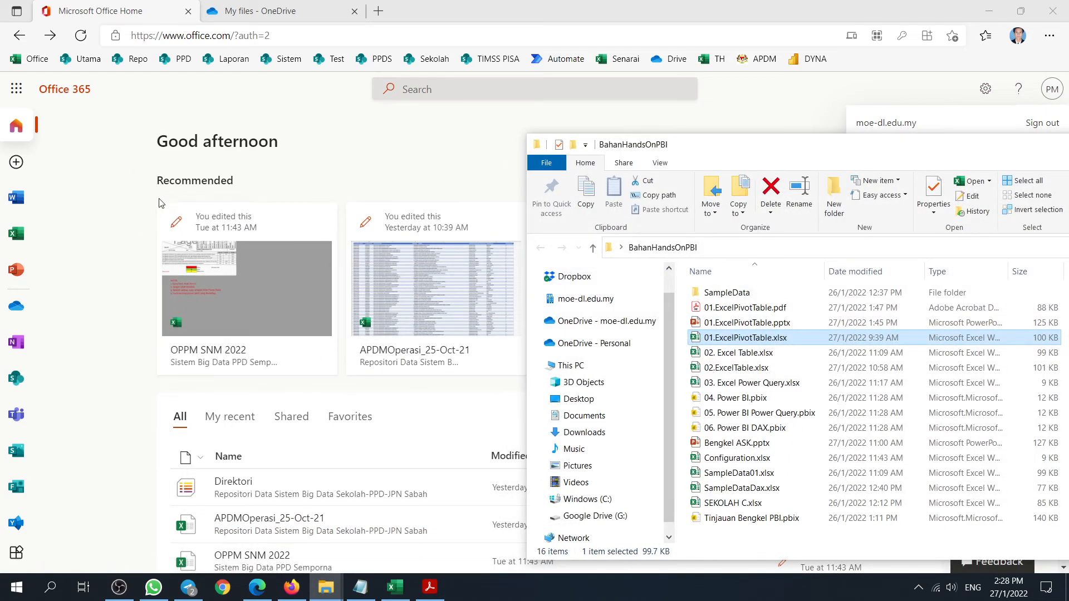
Open OneDrive in Edge and upload 01.ExcelPivotTable.xlsx from the BahanHandsOnPBI folder to My files.
{"action": "left_click", "coordinate": [16, 311]}
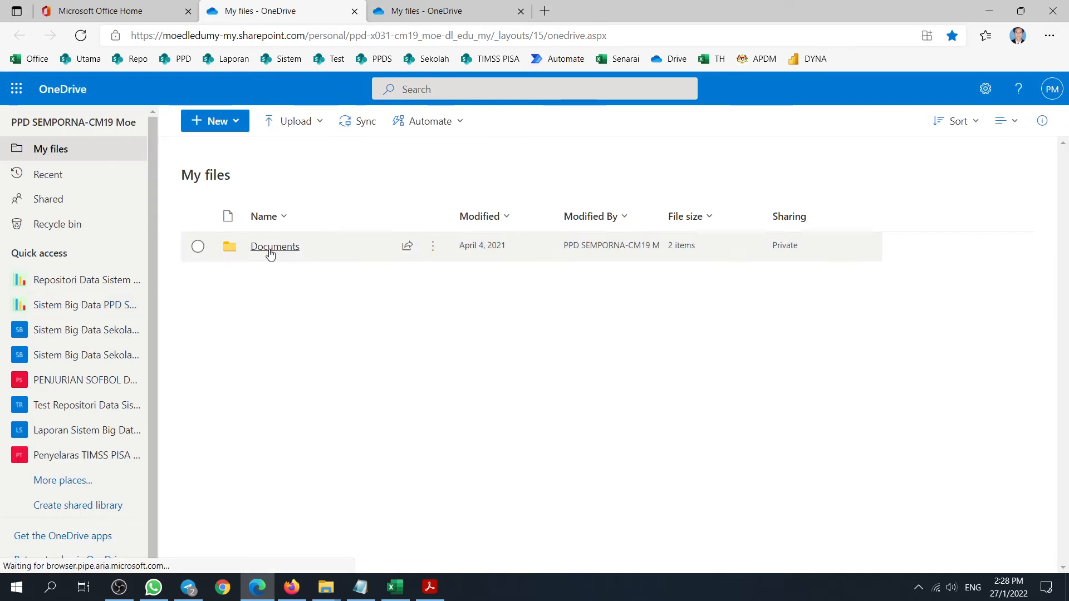
{"action": "mouse_move", "coordinate": [326, 588]}
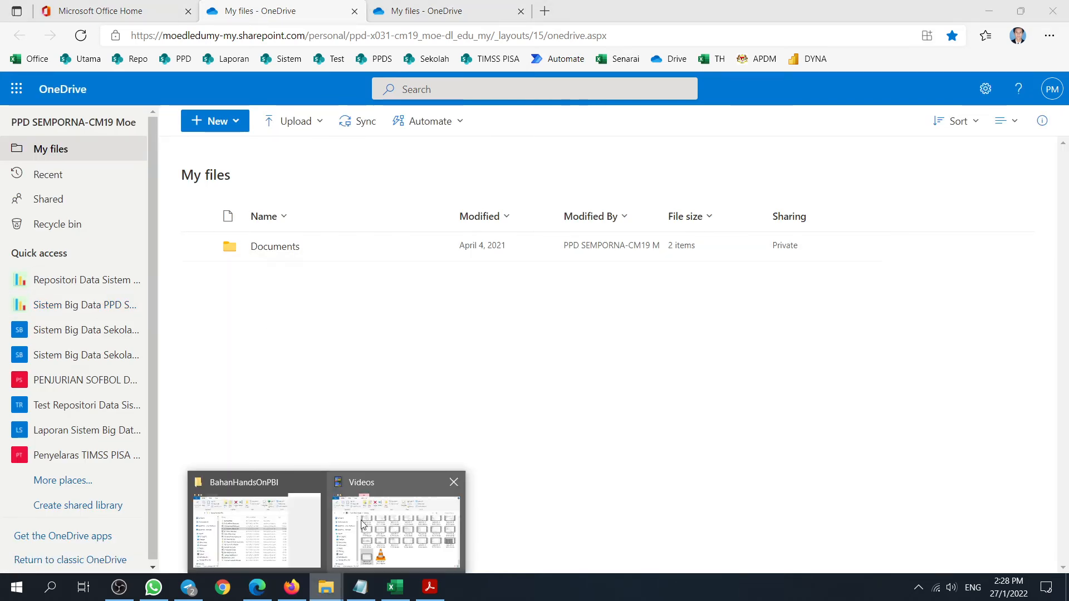
{"action": "left_click", "coordinate": [257, 526]}
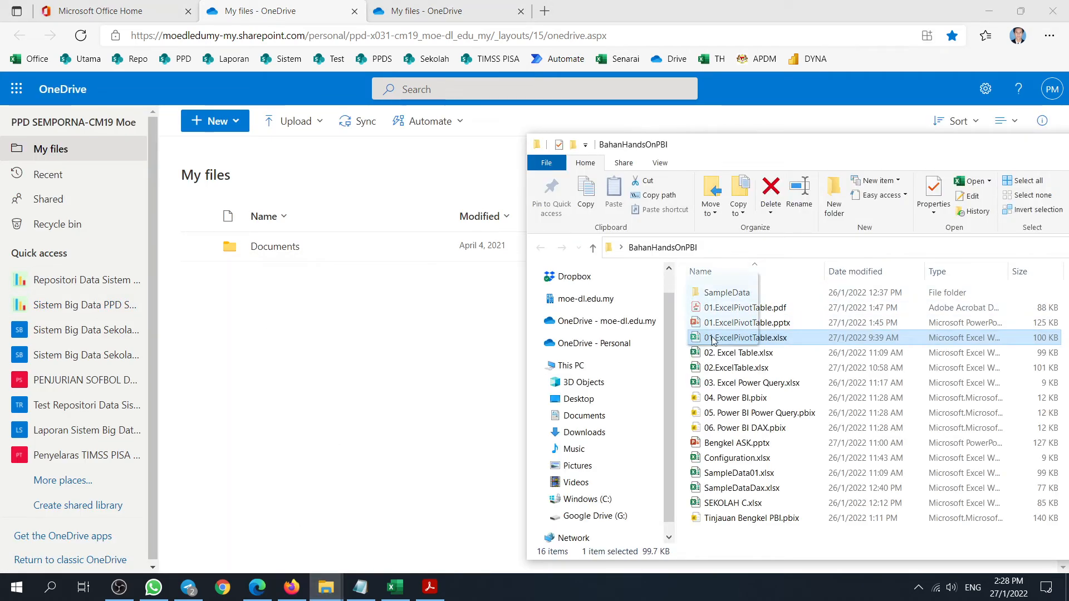
{"action": "left_click_drag", "start_coordinate": [714, 341], "coordinate": [313, 343]}
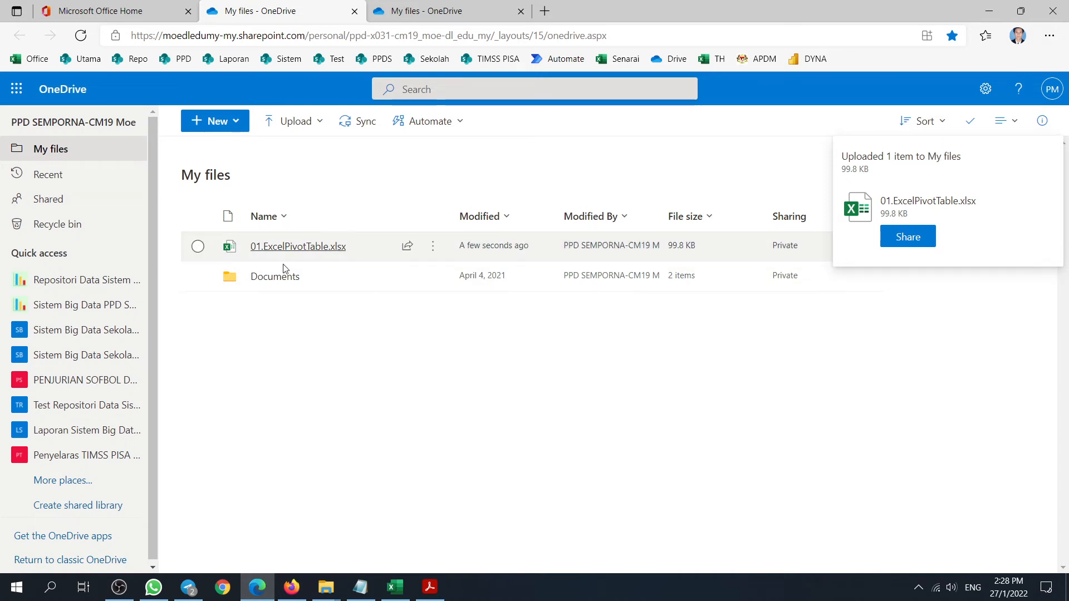
Open the uploaded 01.ExcelPivotTable.xlsx from OneDrive in Excel for the web and select a cell in the student data.
{"action": "mouse_move", "coordinate": [295, 249]}
{"action": "left_mouse_down"}
{"action": "mouse_move", "coordinate": [287, 311]}
{"action": "mouse_move", "coordinate": [278, 253]}
{"action": "left_mouse_up"}
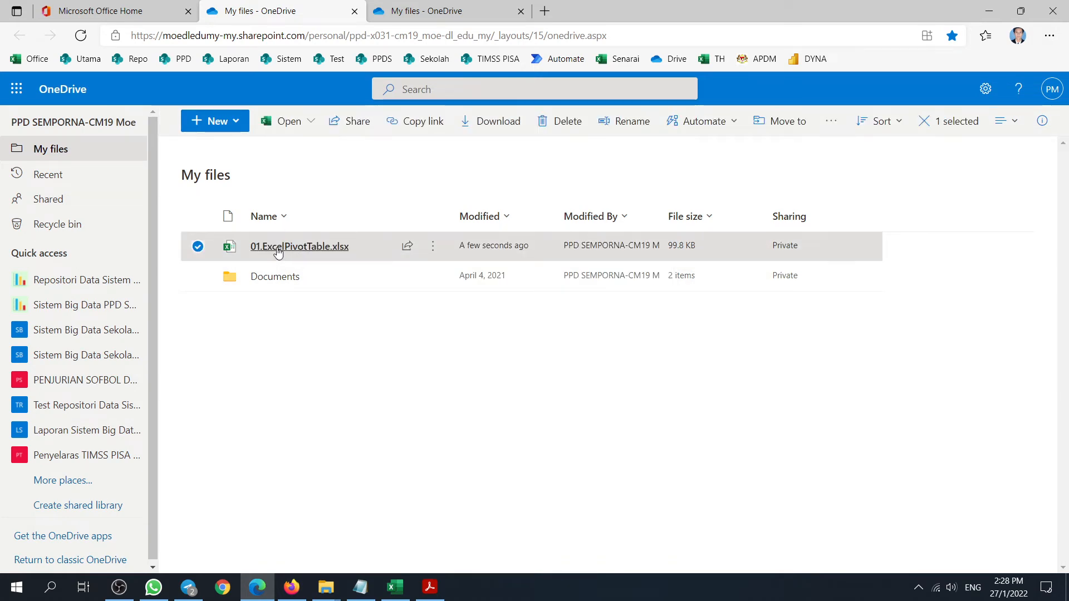
{"action": "left_click", "coordinate": [278, 250]}
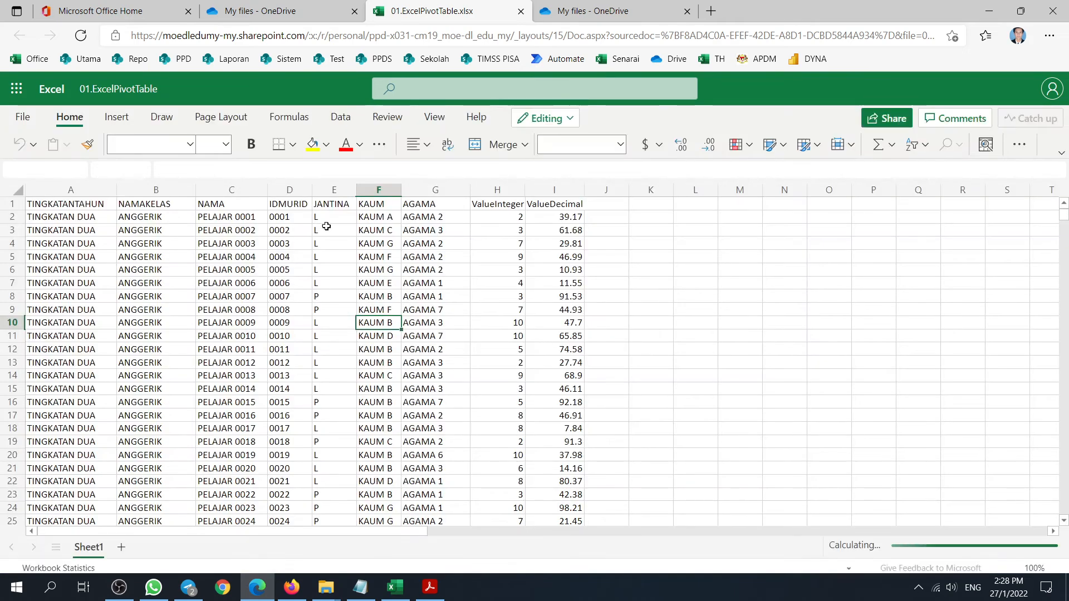
{"action": "left_click", "coordinate": [231, 270]}
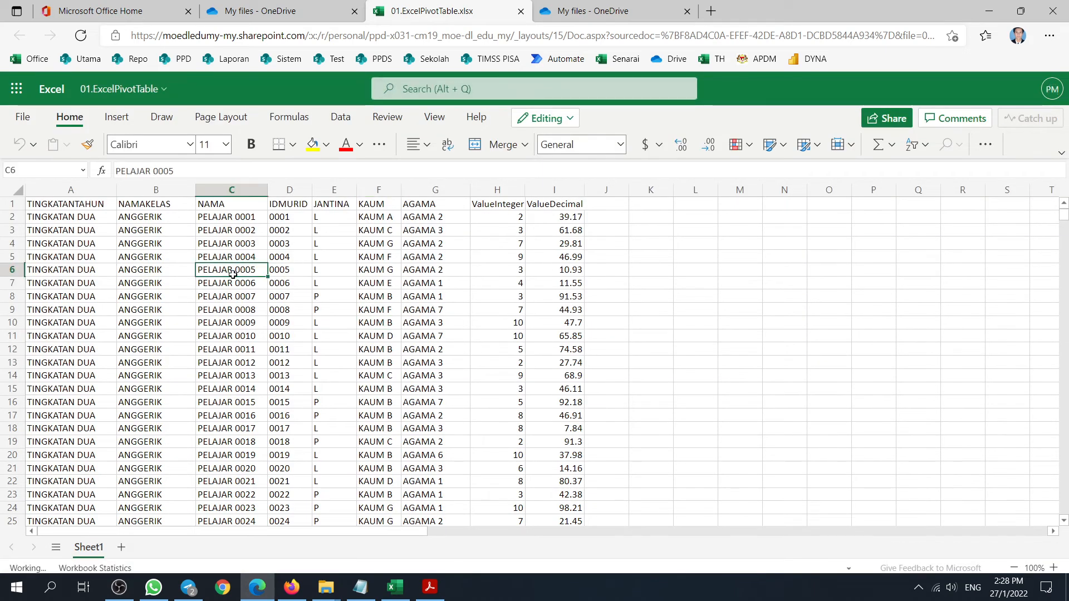
Insert a PivotTable from the whole student list, Sheet1 A1:I1761, on the existing worksheet at cell K1.
{"action": "left_click", "coordinate": [113, 118]}
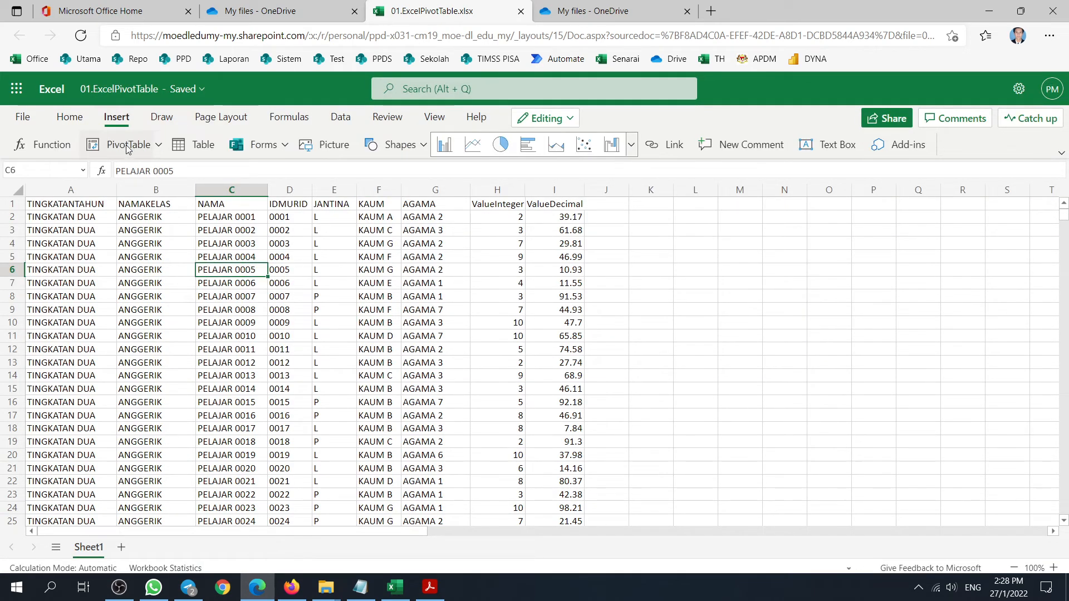
{"action": "left_click", "coordinate": [329, 324]}
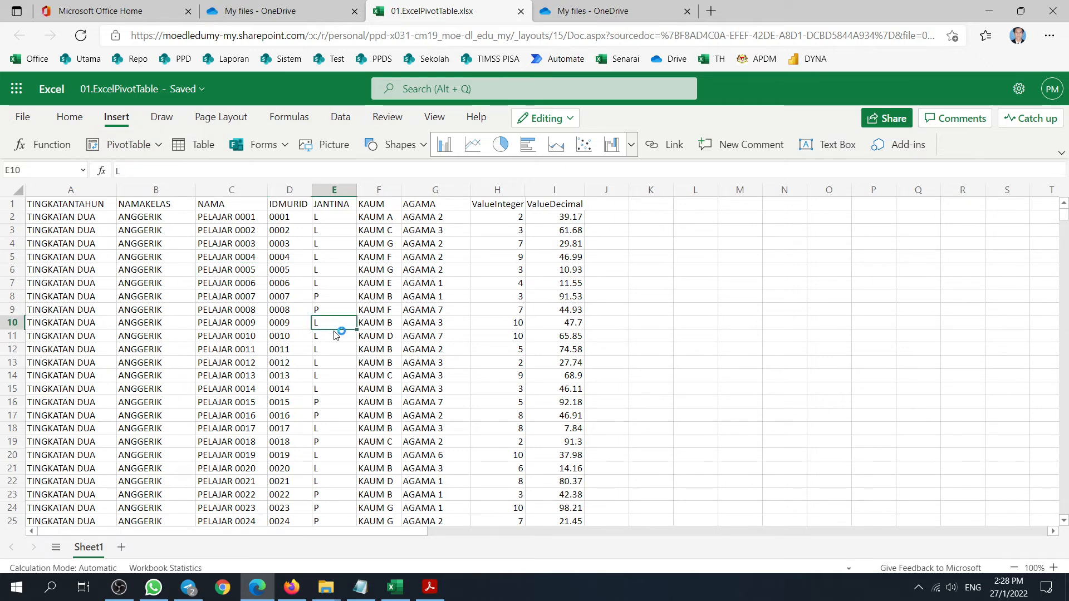
{"action": "key", "text": "ctrl+a"}
{"action": "left_click", "coordinate": [123, 146]}
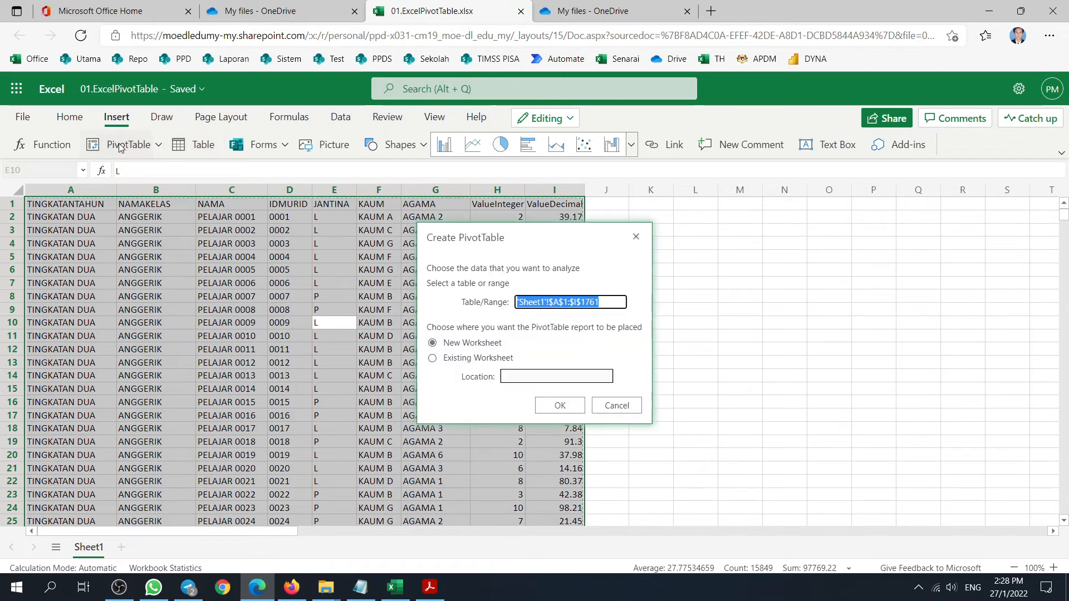
{"action": "left_click", "coordinate": [432, 358]}
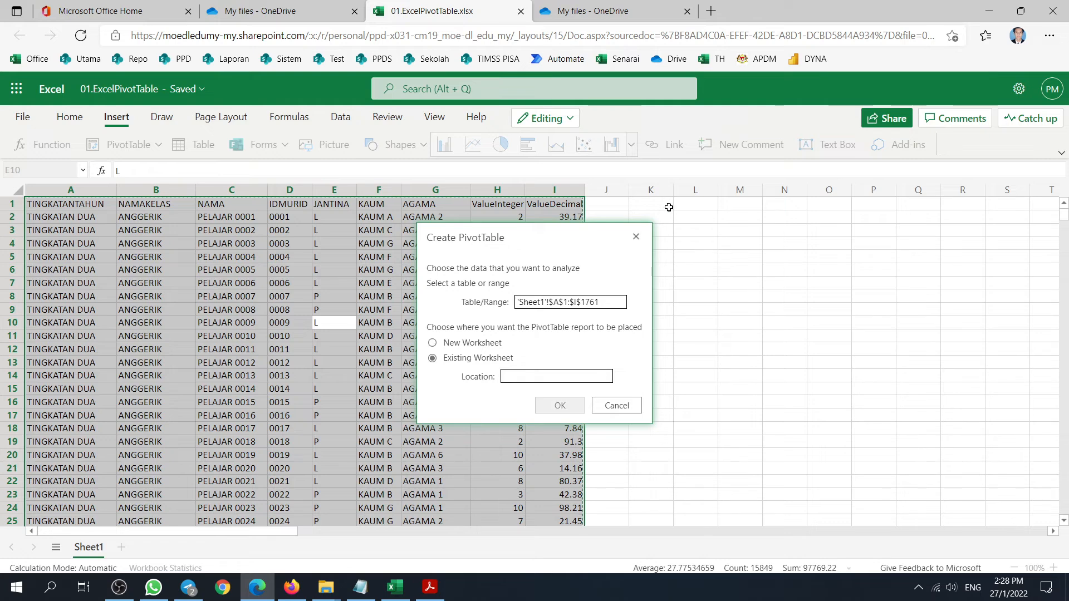
{"action": "left_click", "coordinate": [650, 204]}
{"action": "left_click", "coordinate": [560, 405]}
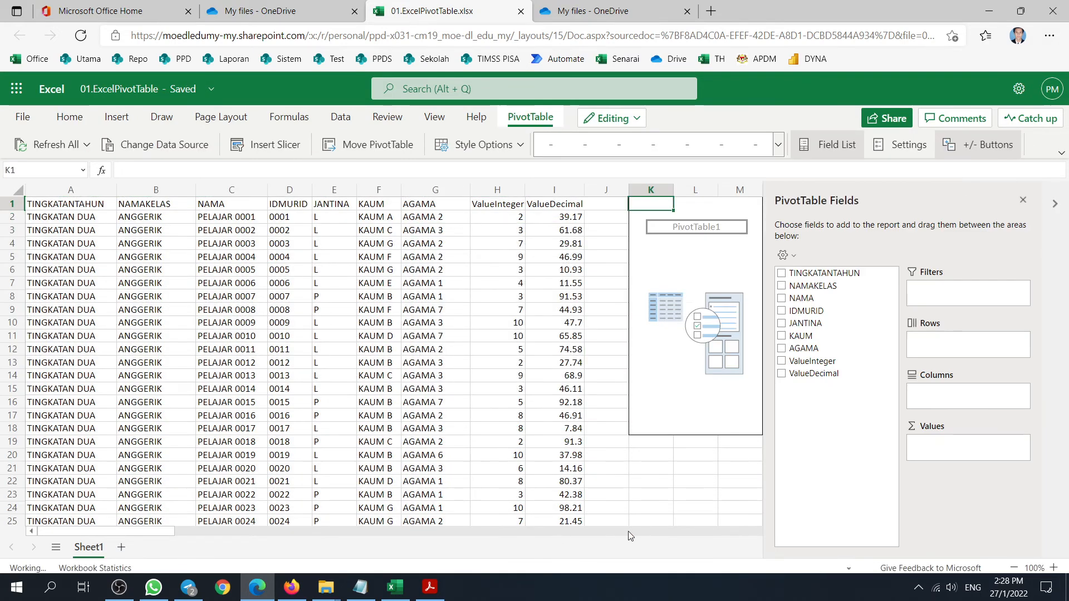
Build the online PivotTable with a count of IDMURID as values, TINGKATANTAHUN in rows and JANTINA in columns.
{"action": "left_click_drag", "start_coordinate": [127, 533], "coordinate": [191, 544]}
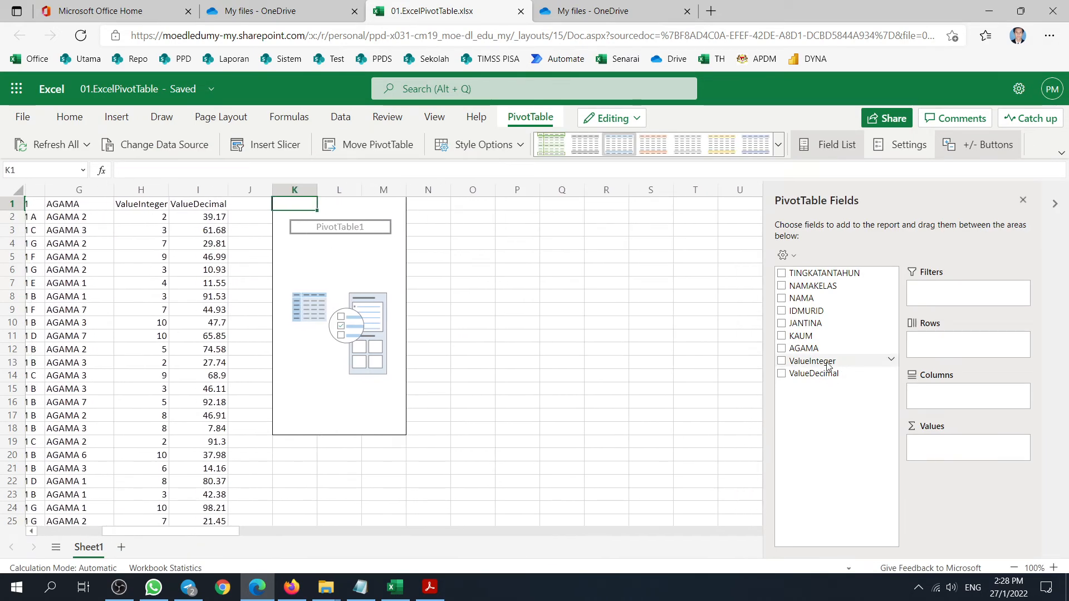
{"action": "left_click_drag", "start_coordinate": [801, 313], "coordinate": [941, 454]}
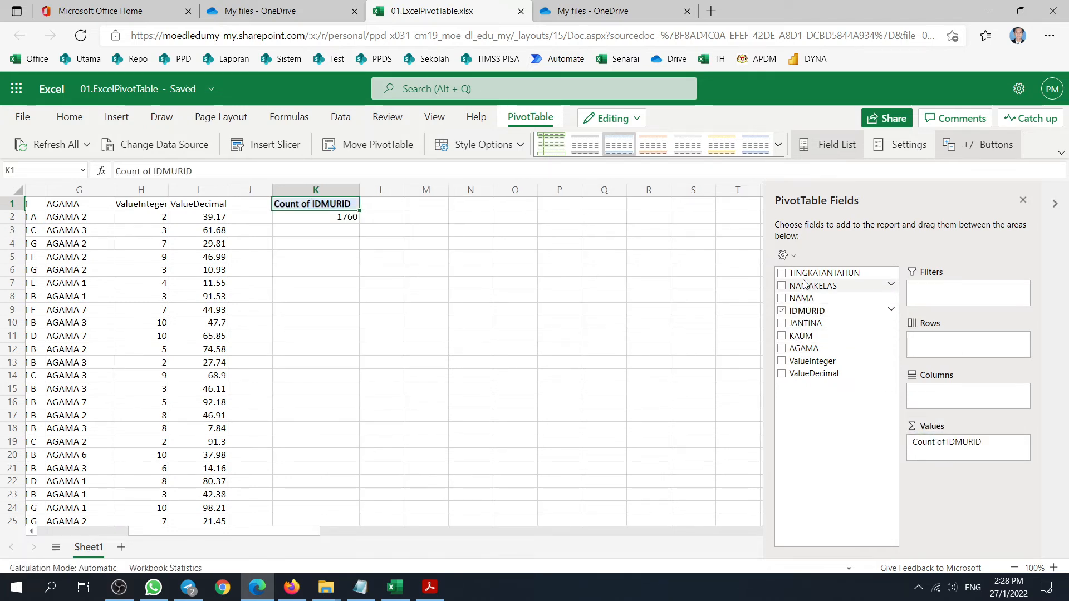
{"action": "left_click_drag", "start_coordinate": [825, 273], "coordinate": [984, 354]}
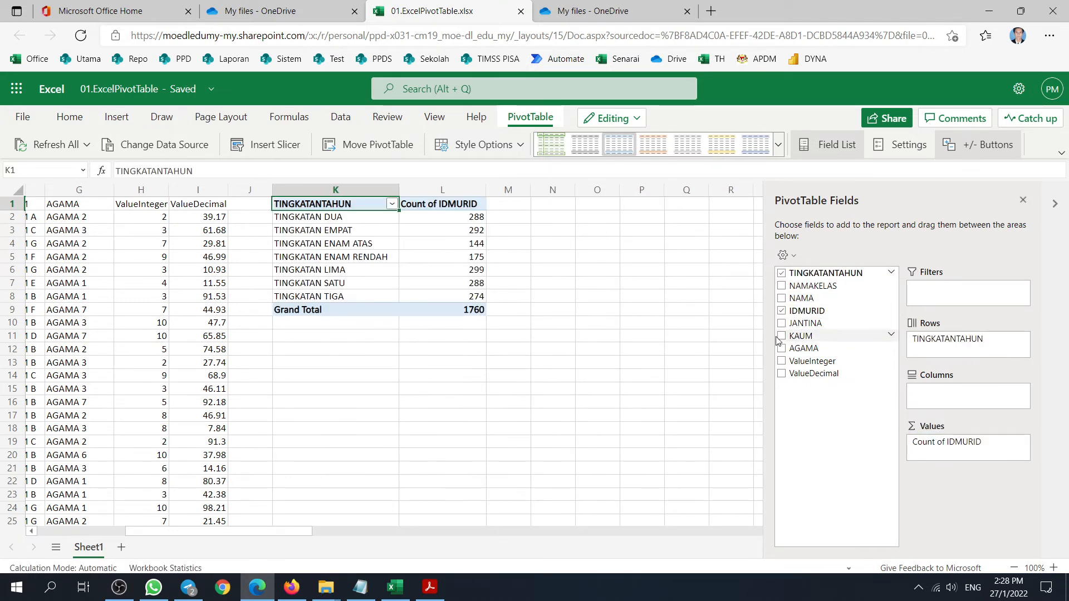
{"action": "left_click_drag", "start_coordinate": [781, 328], "coordinate": [939, 395]}
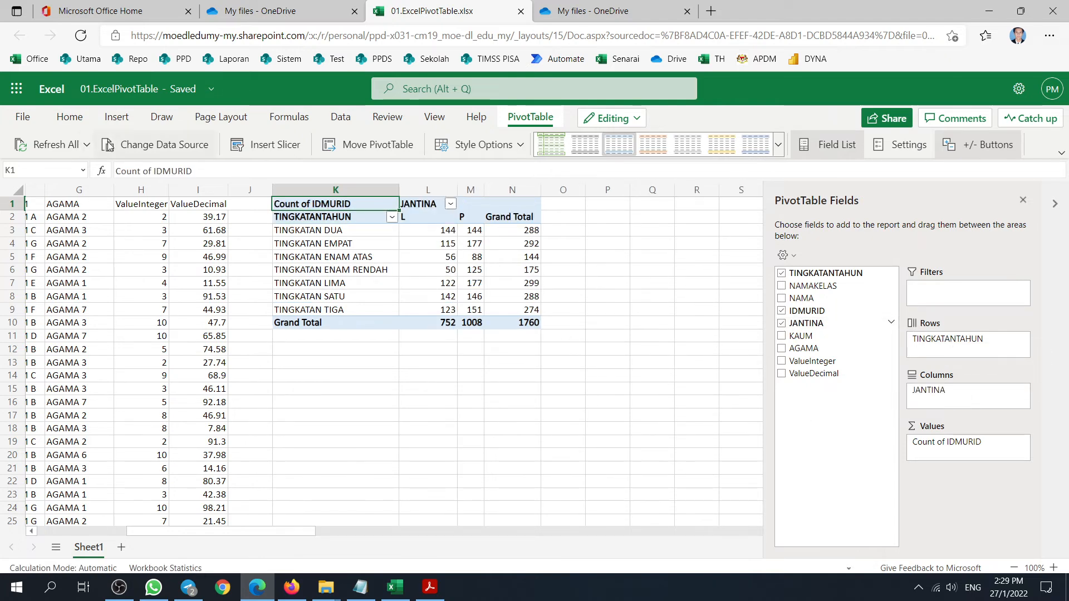
{"action": "left_click_drag", "start_coordinate": [273, 533], "coordinate": [319, 546]}
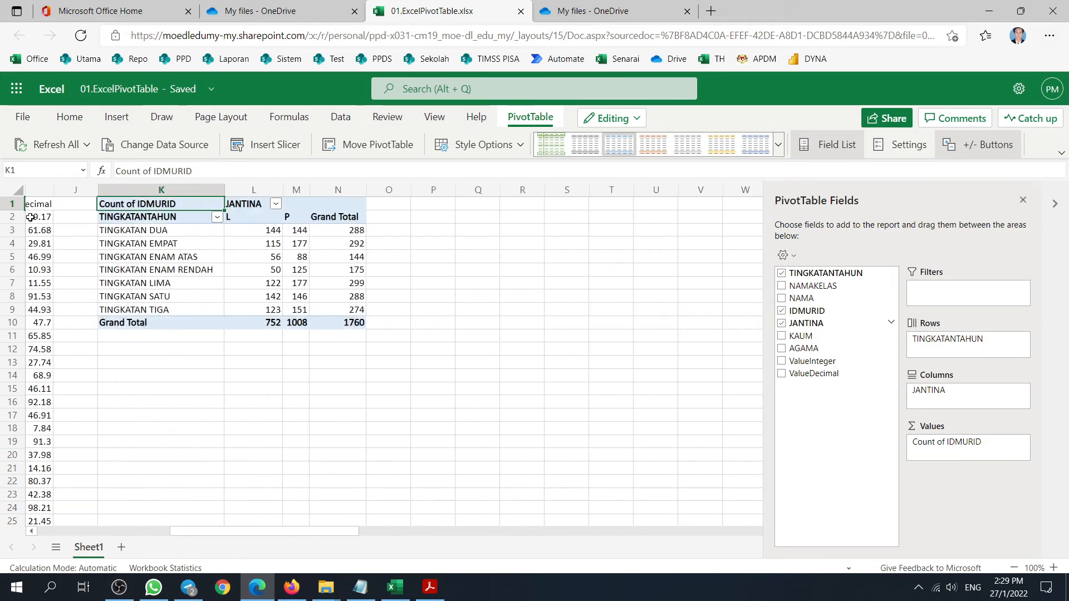
{"action": "left_click_drag", "start_coordinate": [222, 535], "coordinate": [84, 526]}
{"action": "left_click_drag", "start_coordinate": [186, 546], "coordinate": [328, 548]}
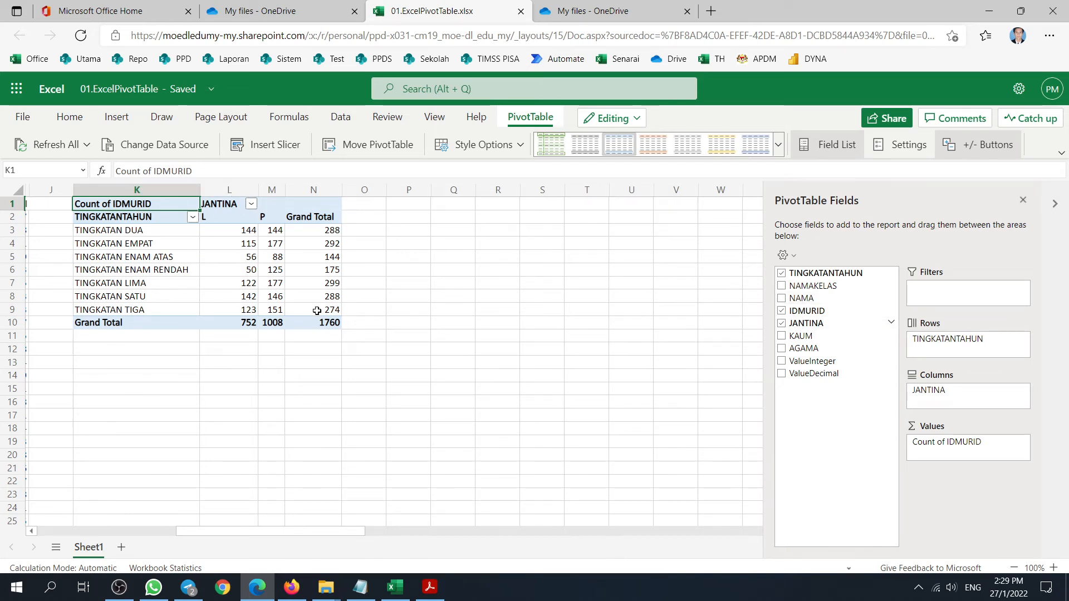
Switch to Acrobat Reader and page through the MASALAH 01 tasks to the LATIHAN 01 exercise.
{"action": "left_click", "coordinate": [430, 587]}
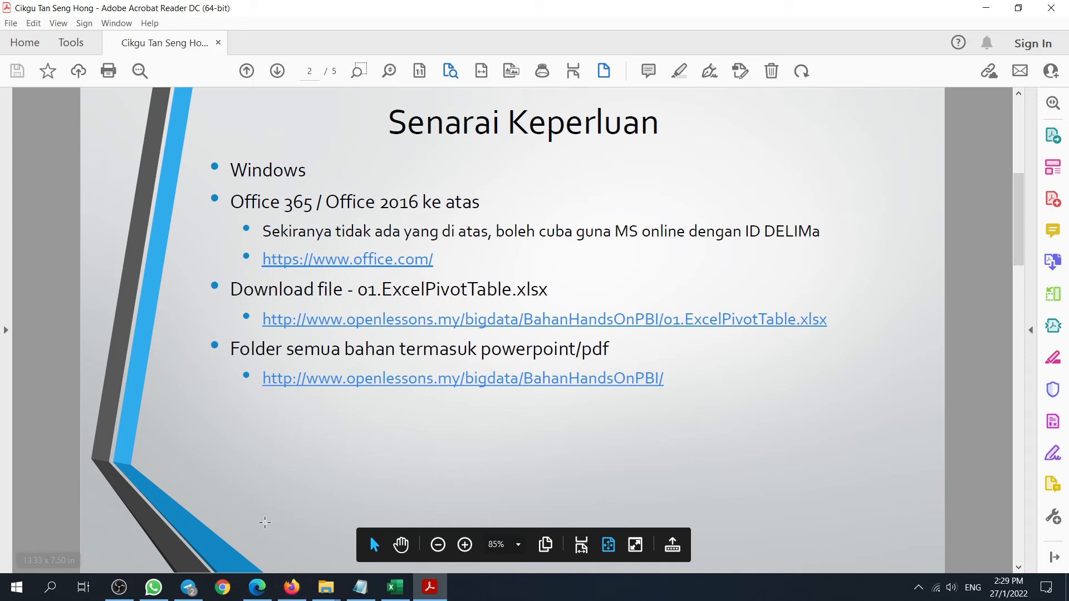
{"action": "scroll", "coordinate": [913, 278], "scroll_direction": "down", "scroll_amount": 2}
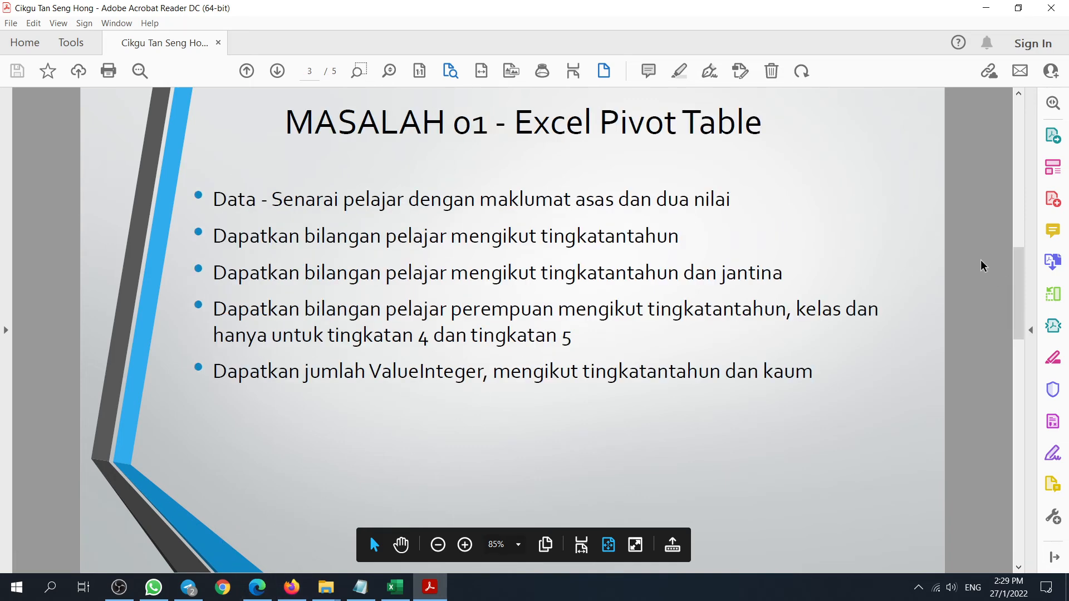
{"action": "scroll", "coordinate": [983, 266], "scroll_direction": "down", "scroll_amount": 2}
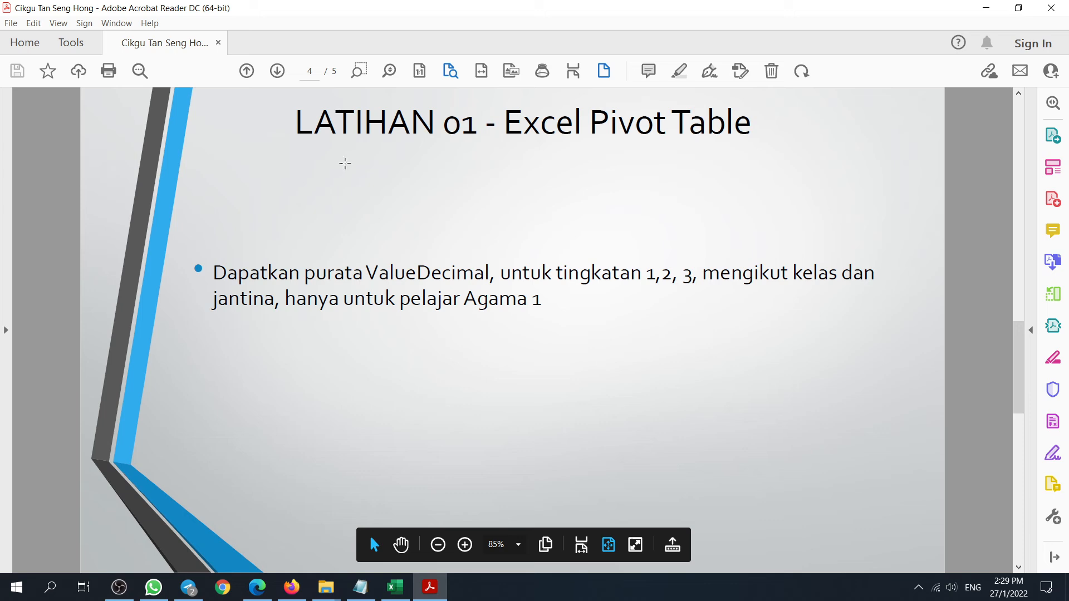
Switch to desktop Excel, delete the whole Sum of ValueInteger PivotTable from Sheet1 and select cell K1.
{"action": "key", "text": "alt+Tab"}
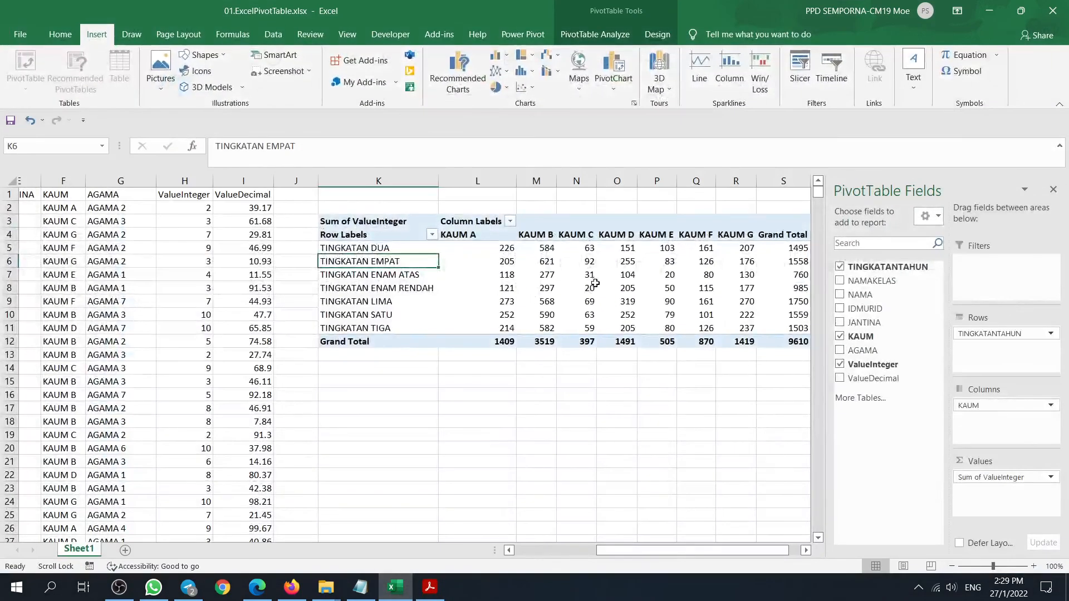
{"action": "left_click_drag", "start_coordinate": [368, 220], "coordinate": [790, 341]}
{"action": "scroll", "coordinate": [775, 367], "scroll_direction": "right", "scroll_amount": 5}
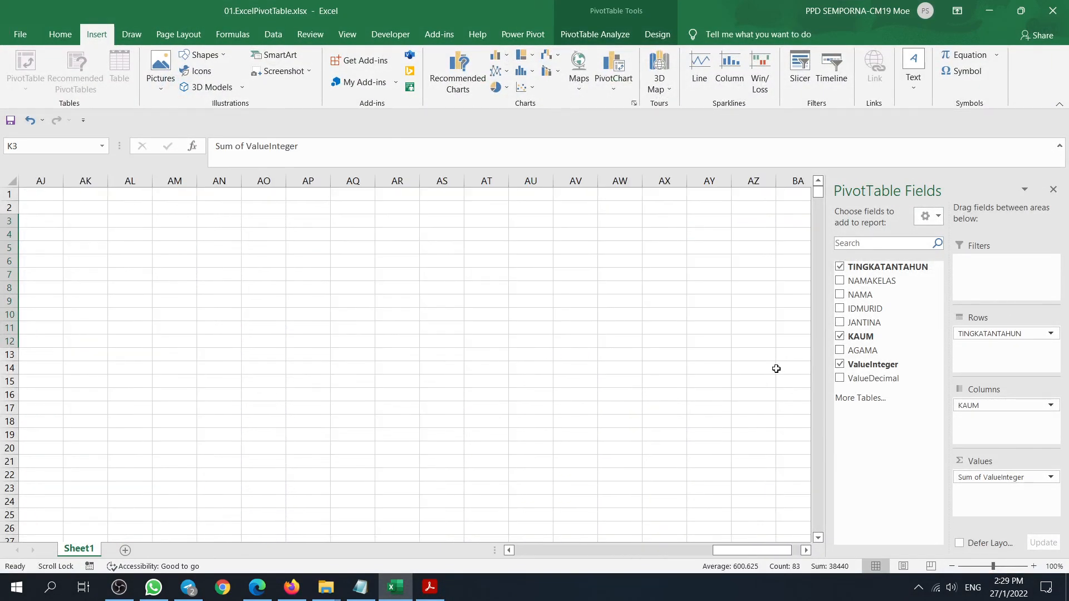
{"action": "left_click_drag", "start_coordinate": [785, 551], "coordinate": [579, 550]}
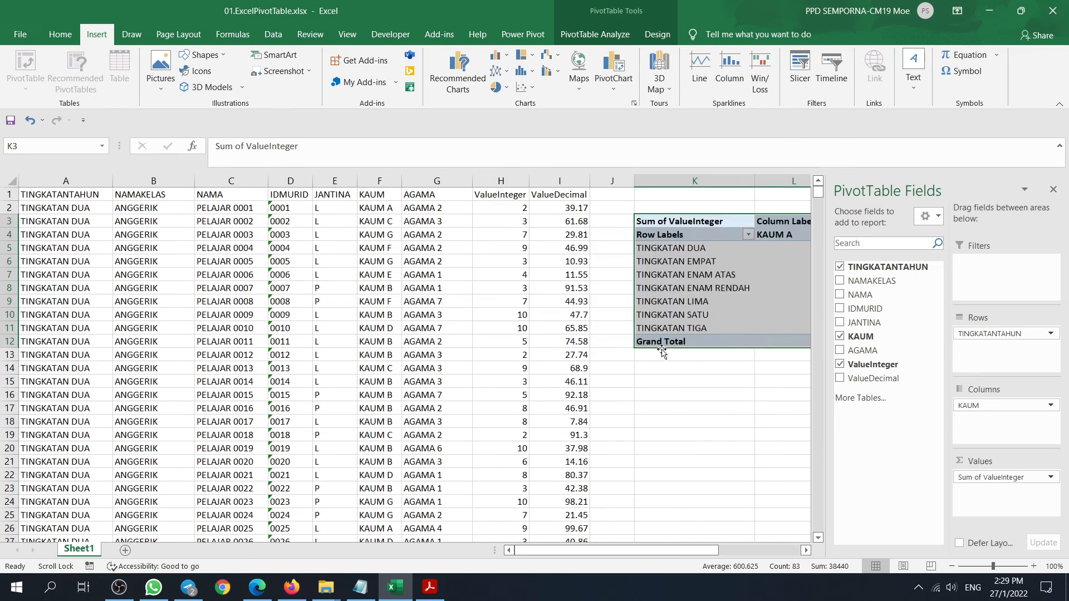
{"action": "key", "text": "Delete"}
{"action": "left_click", "coordinate": [661, 190]}
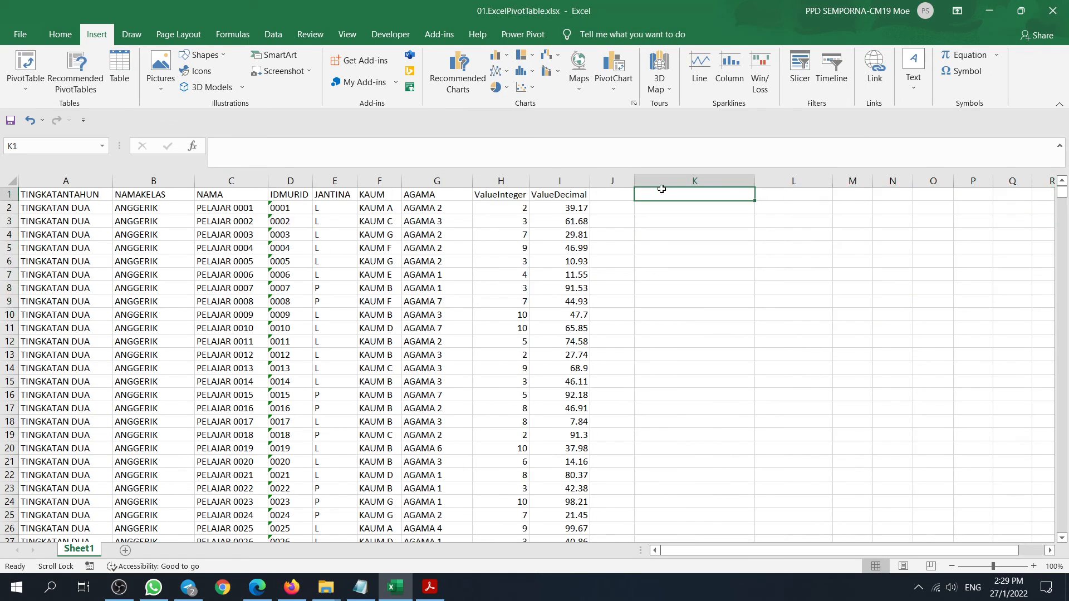
Review the LATIHAN 01 exercise in Acrobat Reader alongside the online PivotTable in Edge.
{"action": "left_click", "coordinate": [427, 595]}
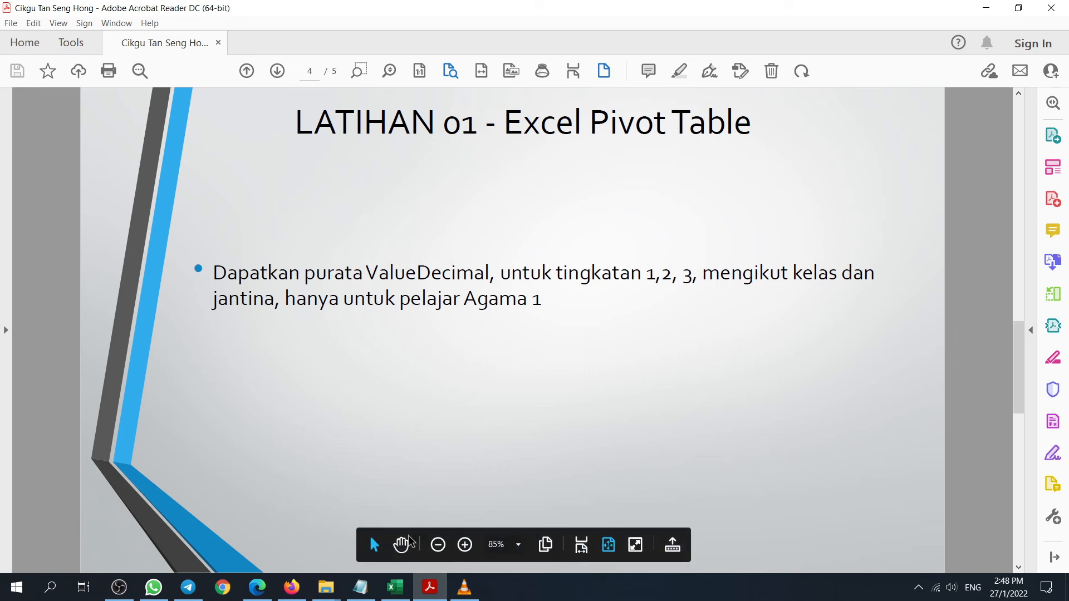
{"action": "left_click", "coordinate": [258, 595]}
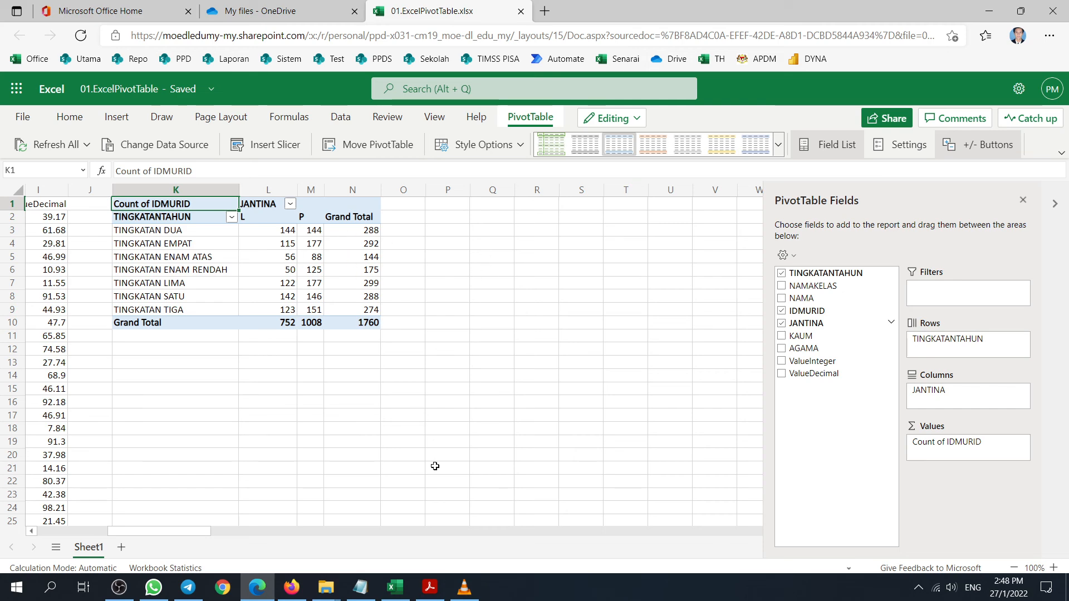
{"action": "left_click", "coordinate": [430, 587]}
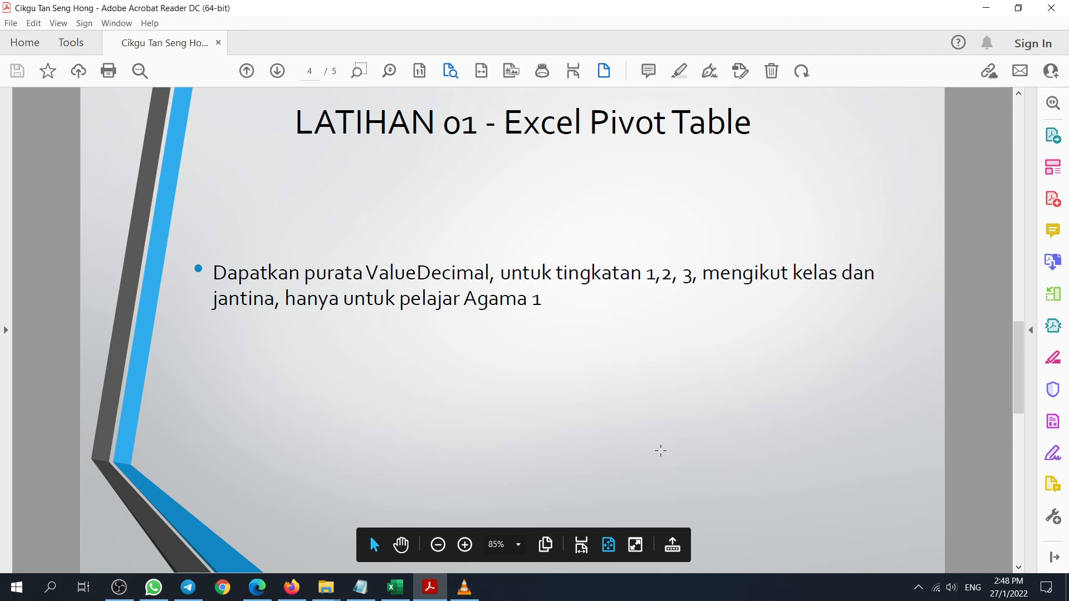
Read the Excel Pivot Table advantages on the KELEBIHAN 01 page, then return to the online PivotTable in Edge.
{"action": "scroll", "coordinate": [660, 451], "scroll_direction": "down", "scroll_amount": 2}
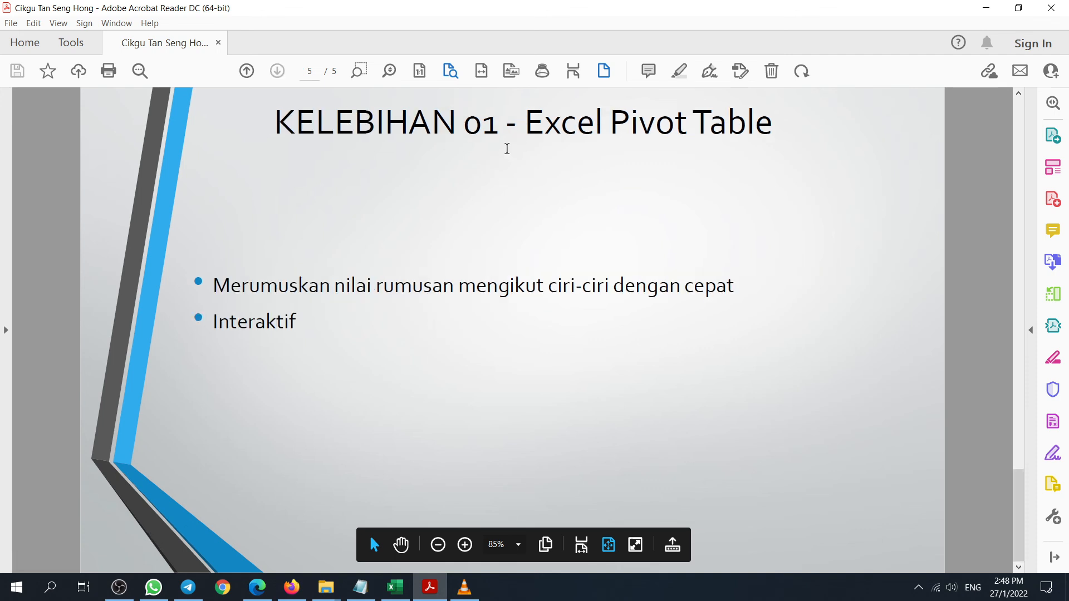
{"action": "left_click_drag", "start_coordinate": [523, 128], "coordinate": [773, 130]}
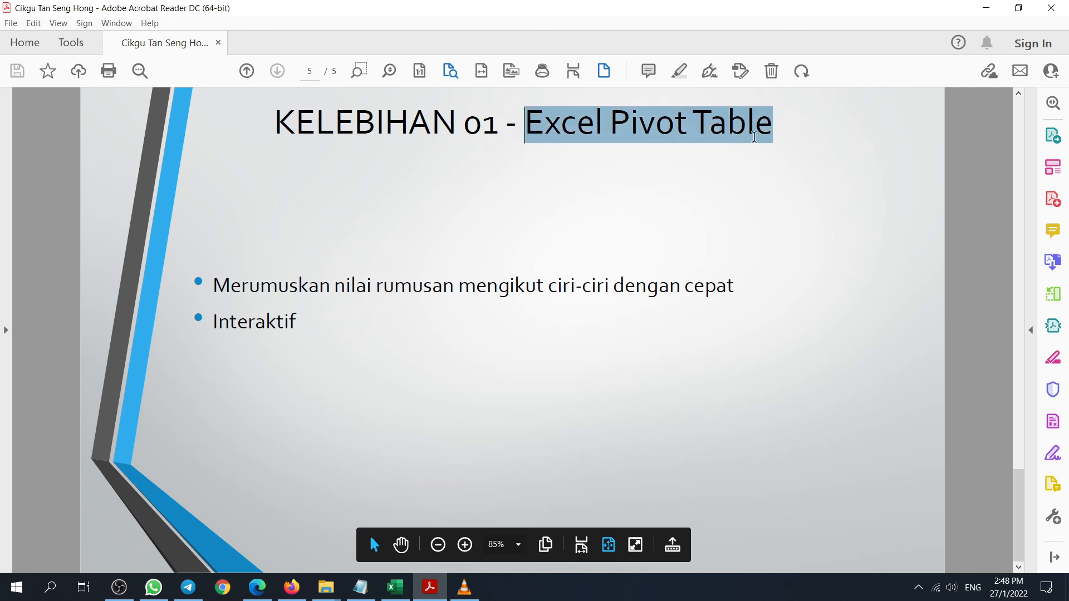
{"action": "left_click", "coordinate": [330, 330]}
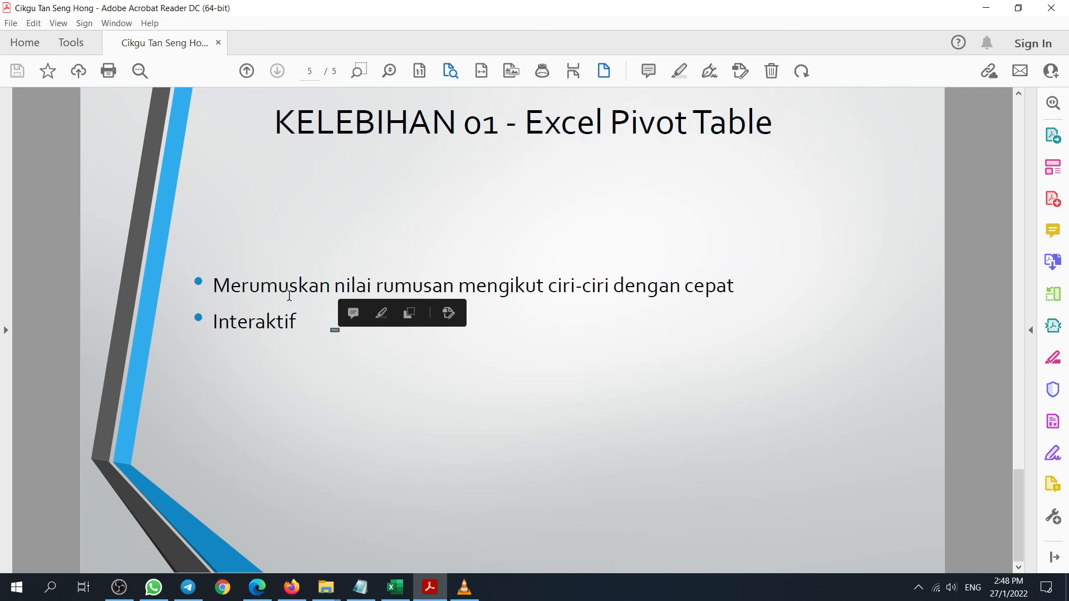
{"action": "left_click", "coordinate": [592, 313]}
{"action": "left_click", "coordinate": [827, 285]}
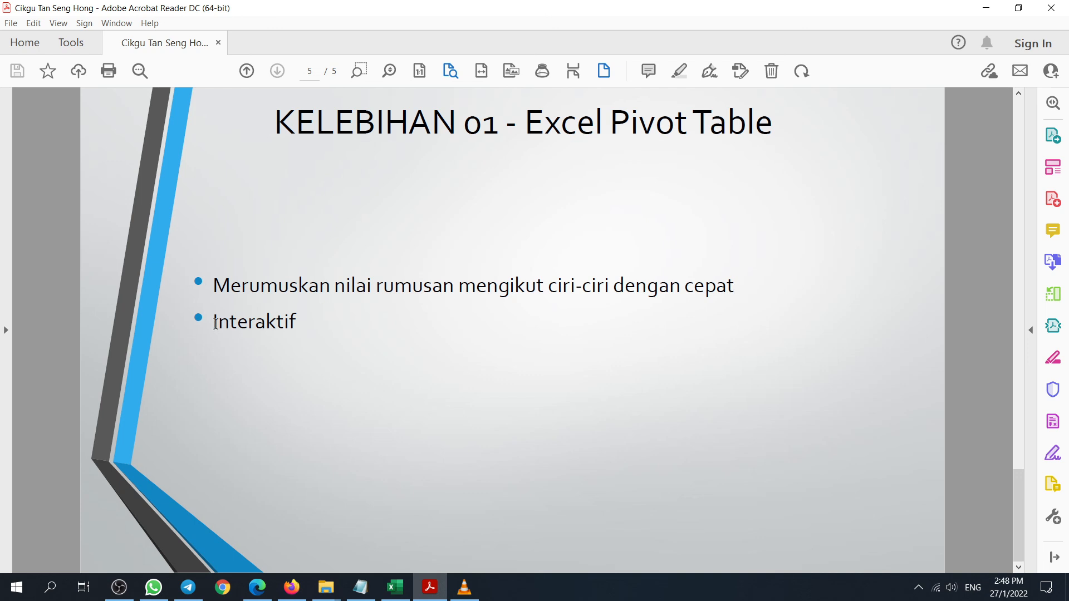
{"action": "left_click_drag", "start_coordinate": [215, 323], "coordinate": [322, 325]}
{"action": "left_click", "coordinate": [349, 395]}
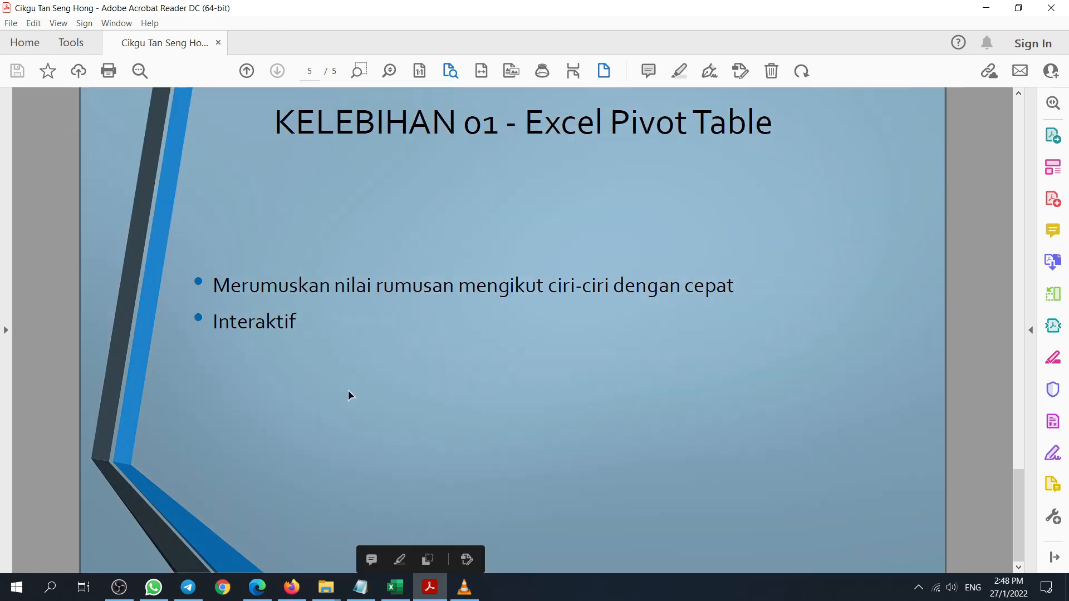
{"action": "left_click", "coordinate": [258, 587]}
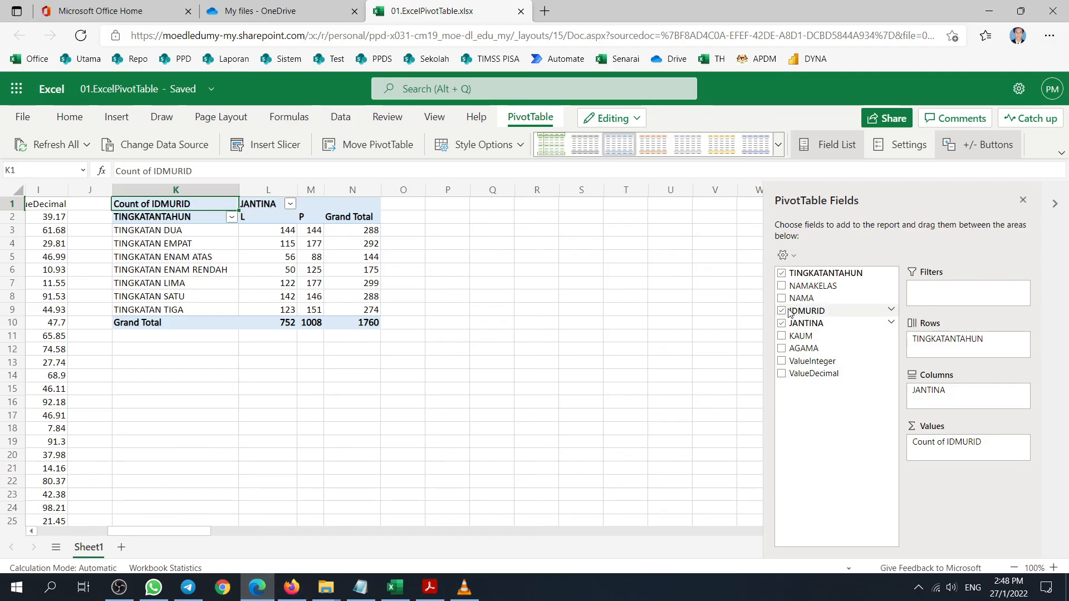